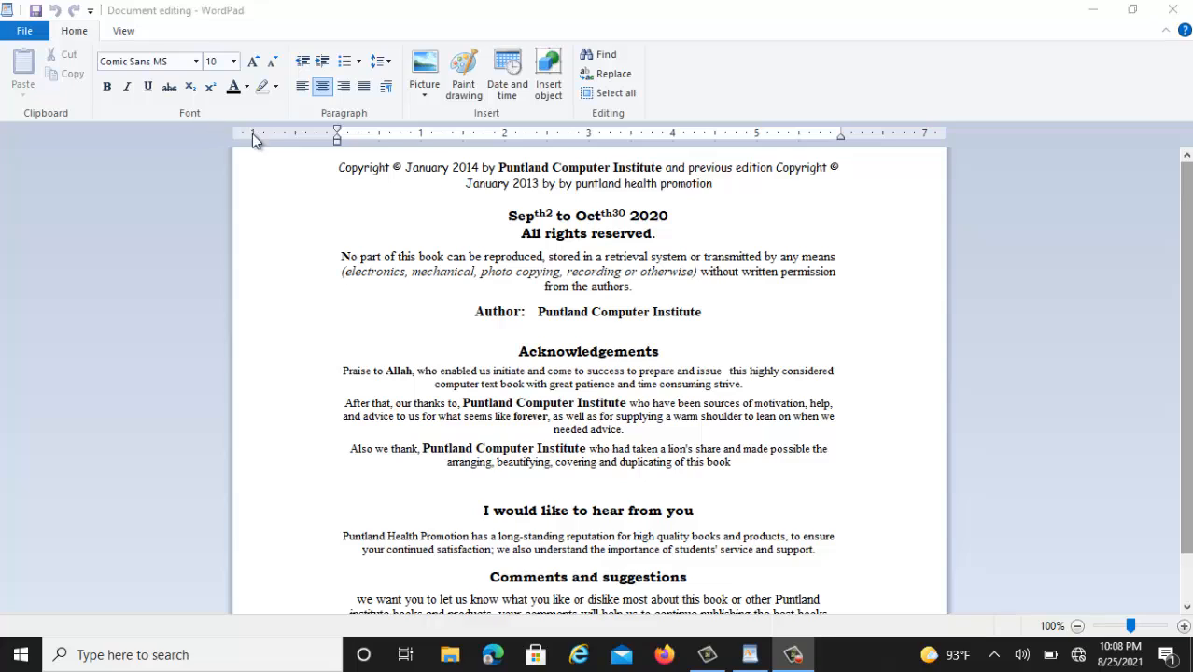
Make the copyright paragraph at the start of the document blue and bold
left_click(308, 179)
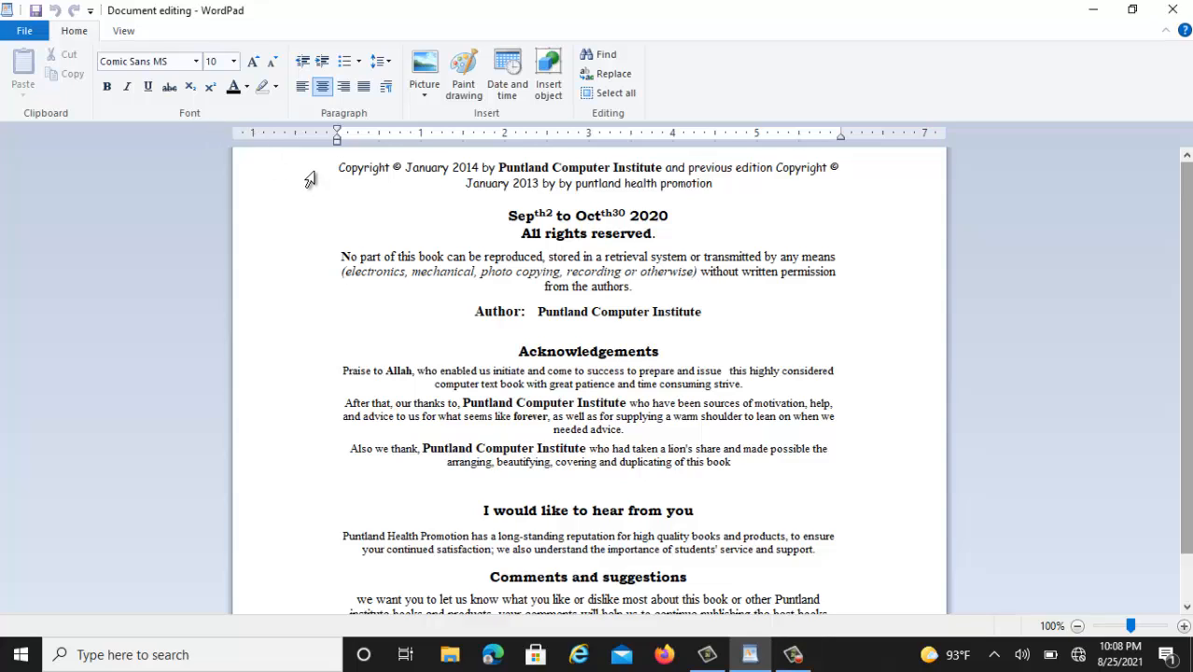
left_click_drag(311, 179, 312, 191)
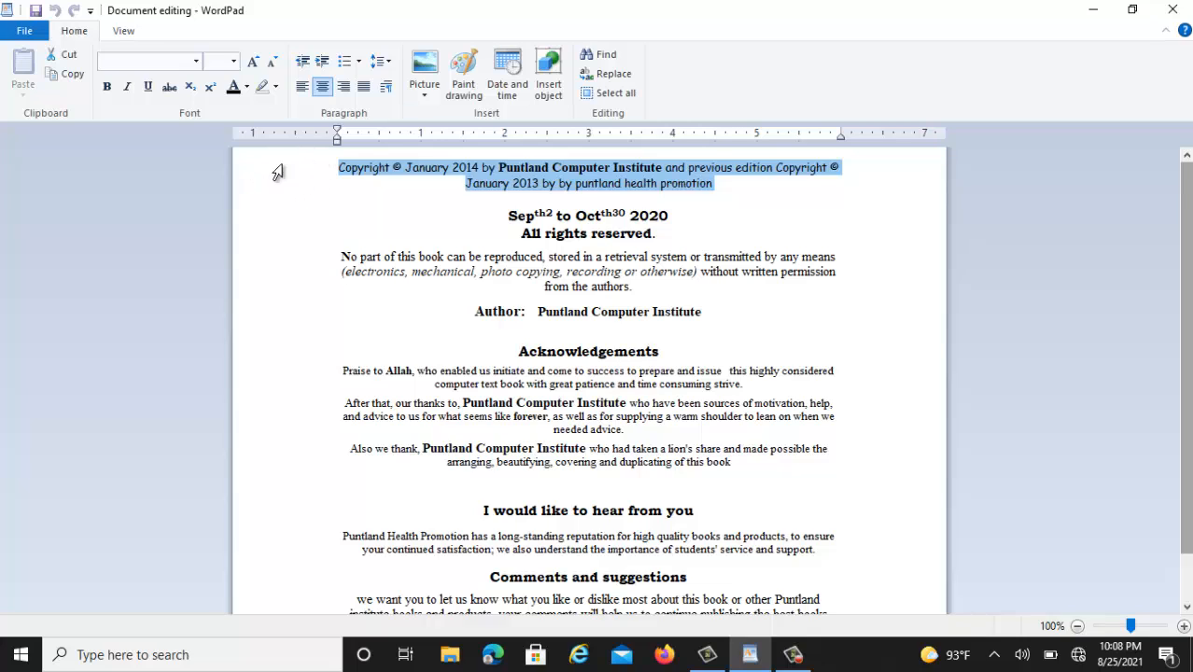
left_click(246, 88)
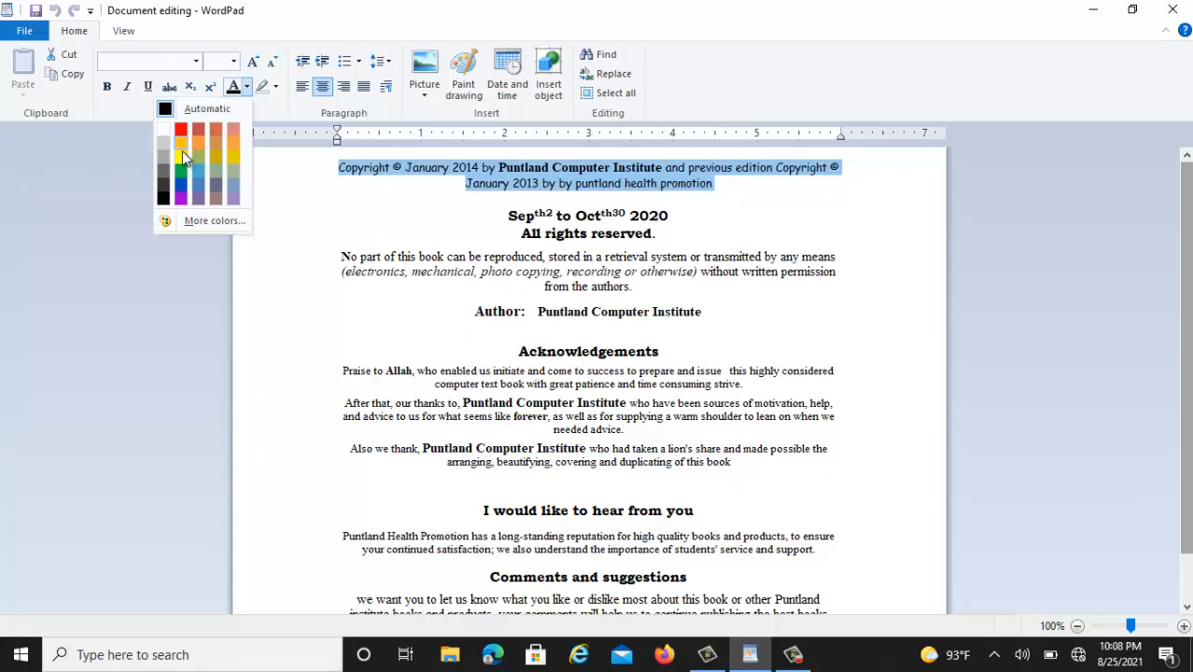
left_click(181, 186)
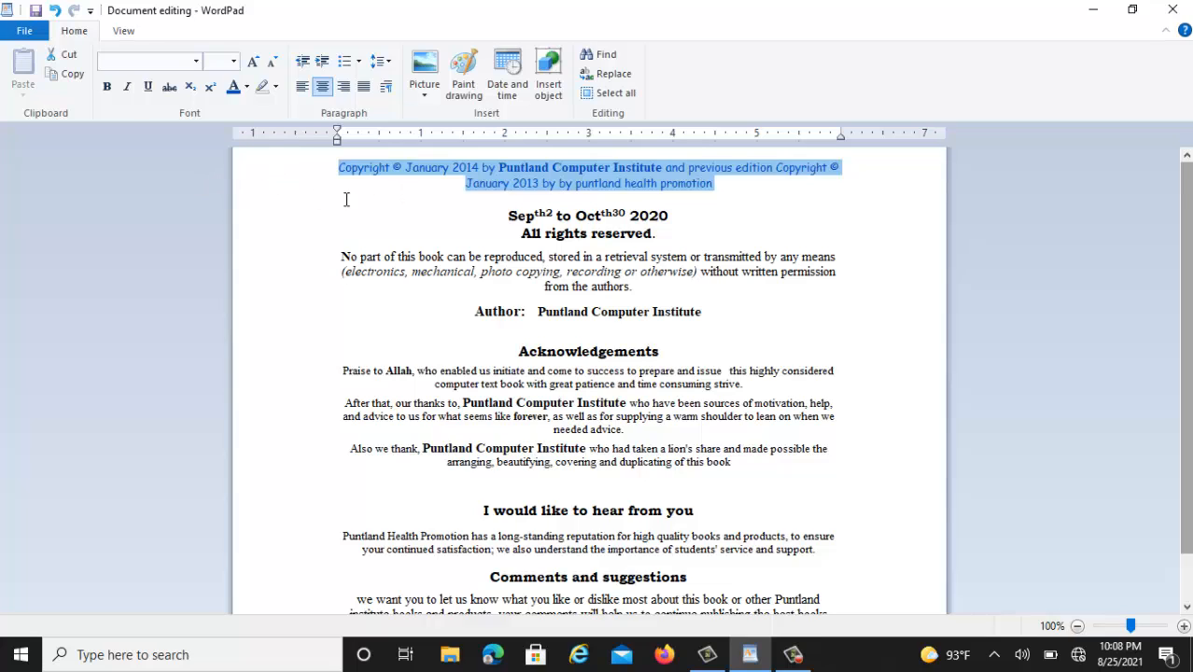
left_click(107, 87)
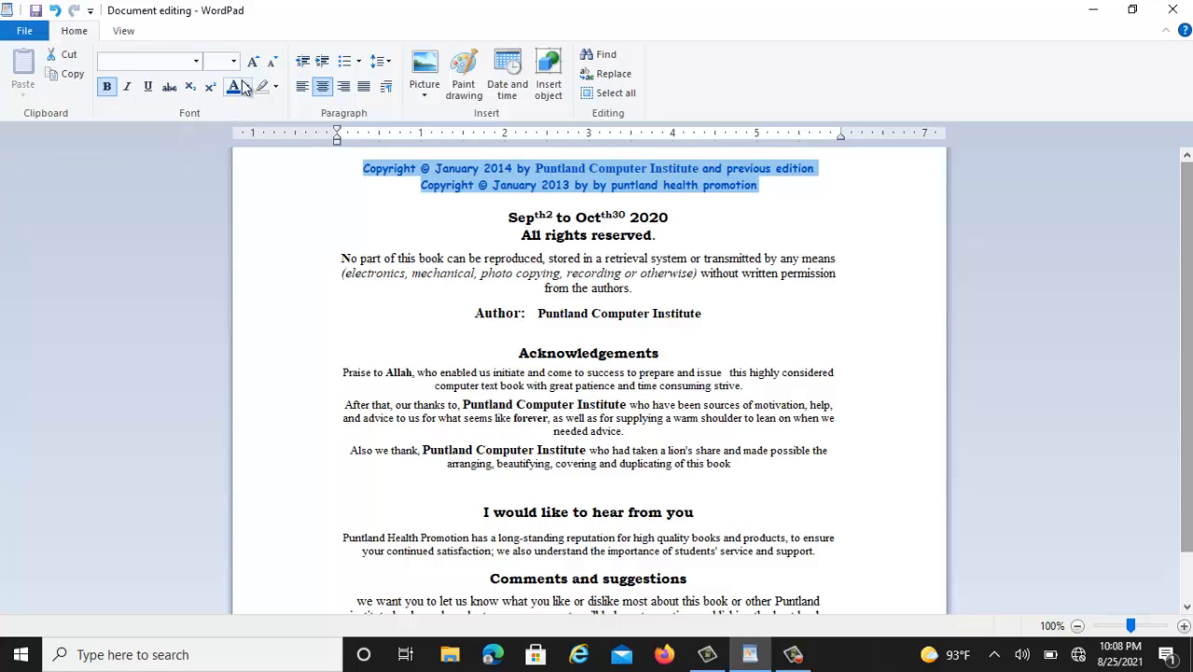
Change the font of the copyright paragraph to Arial Black
left_click(195, 63)
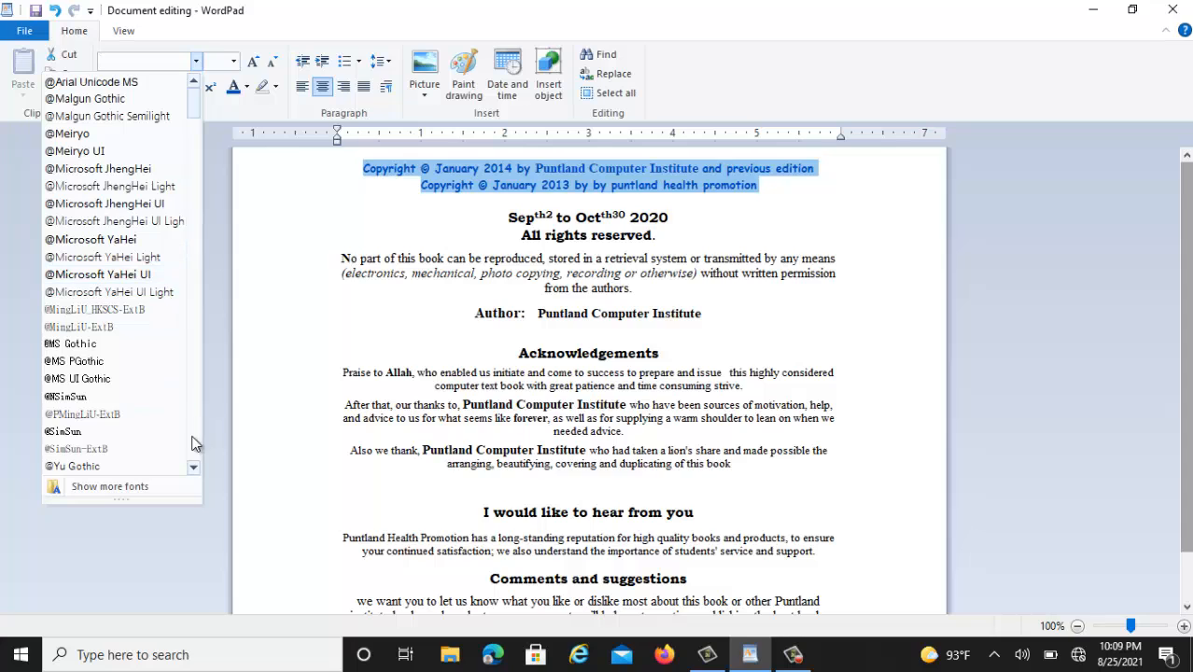
scroll(196, 465, "down", 3)
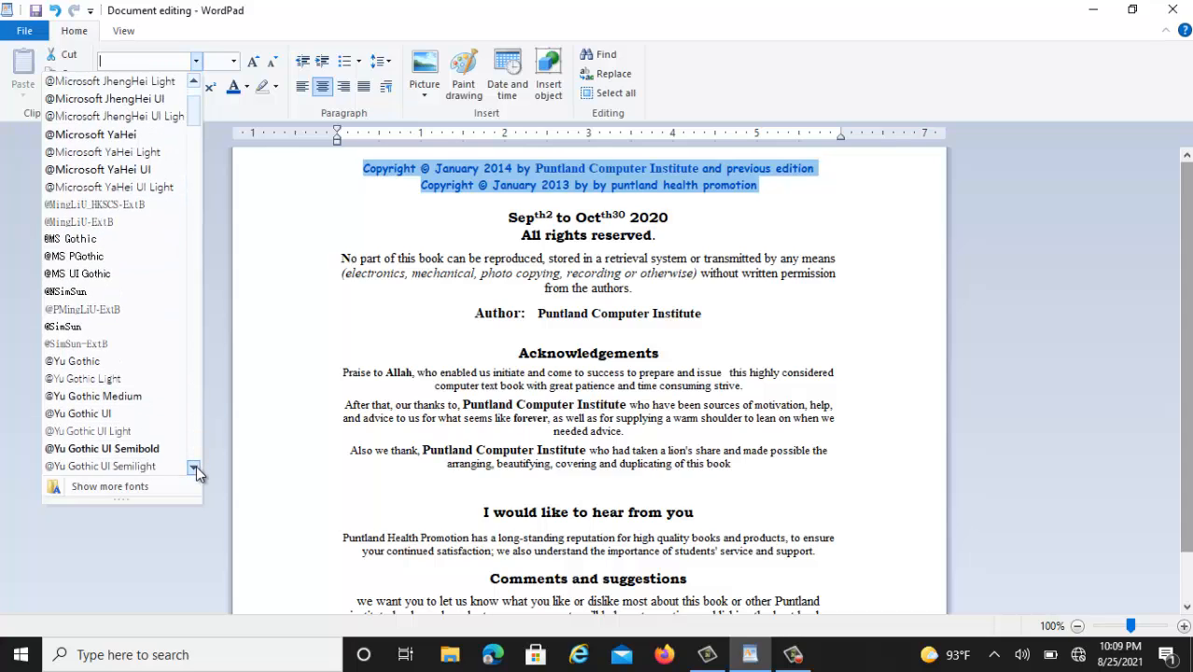
scroll(196, 465, "down", 2)
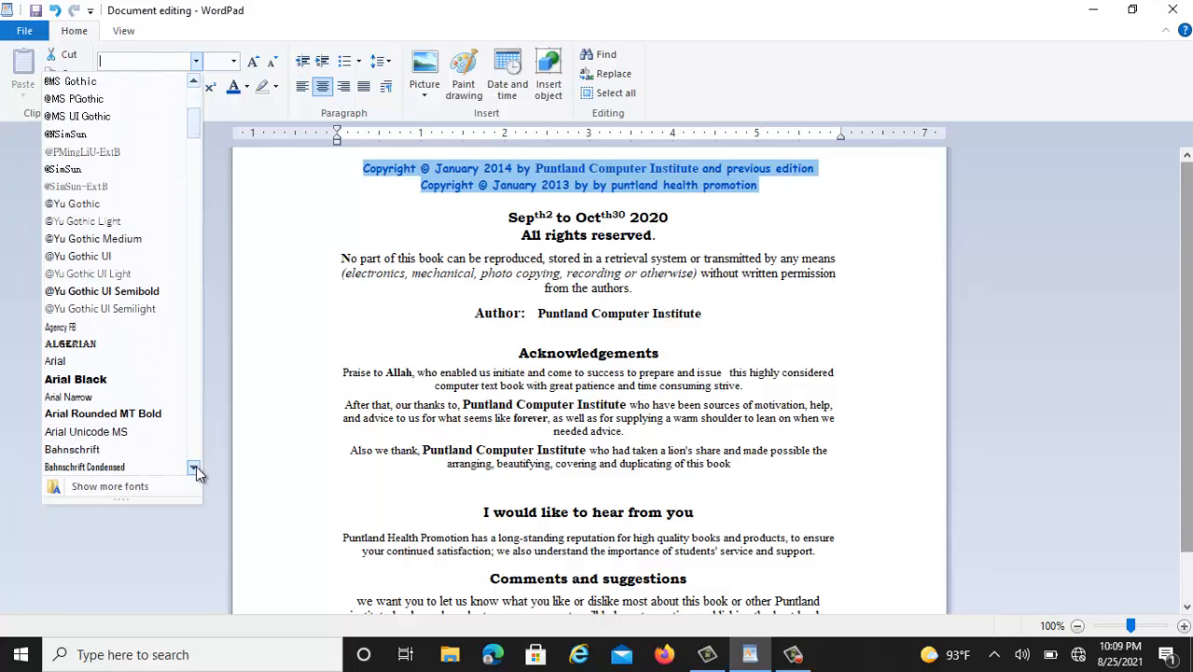
left_click(85, 380)
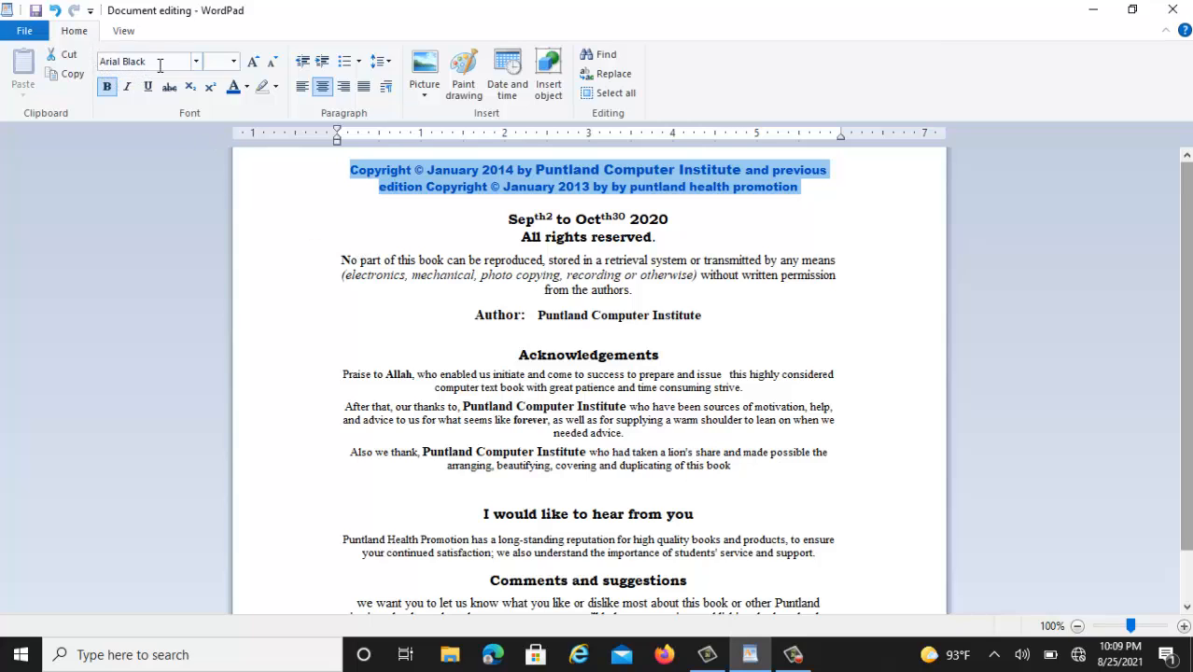
Try font sizes 72, 12 and 14 on the copyright paragraph, ending with size 12
left_click(234, 61)
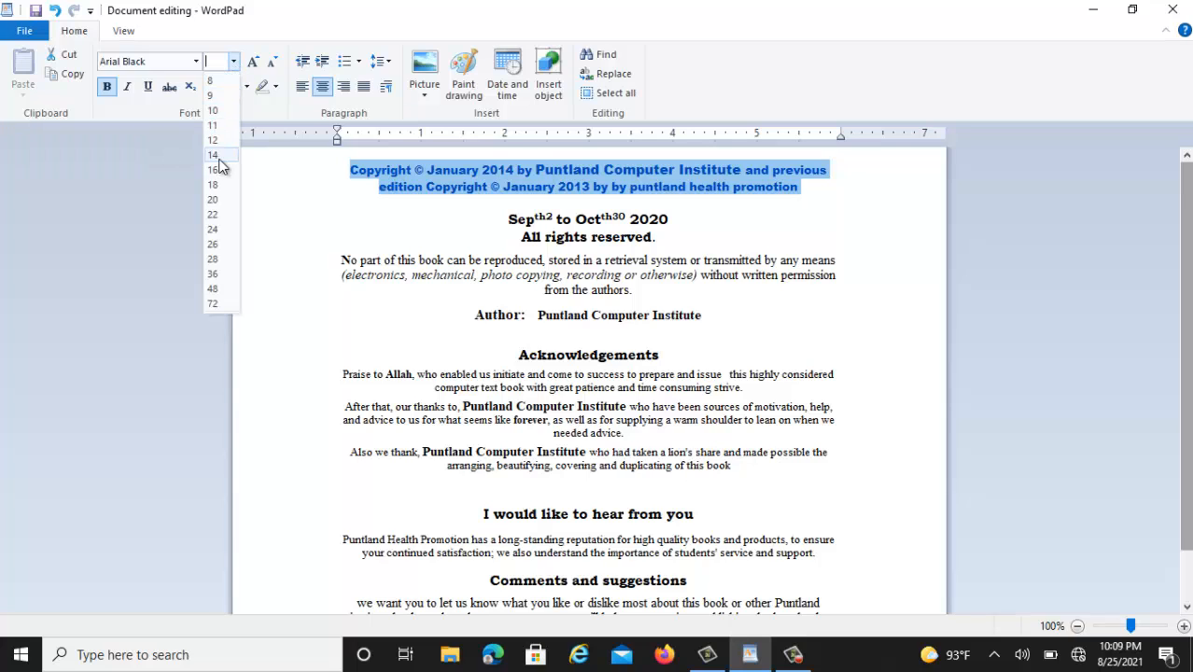
left_click(214, 304)
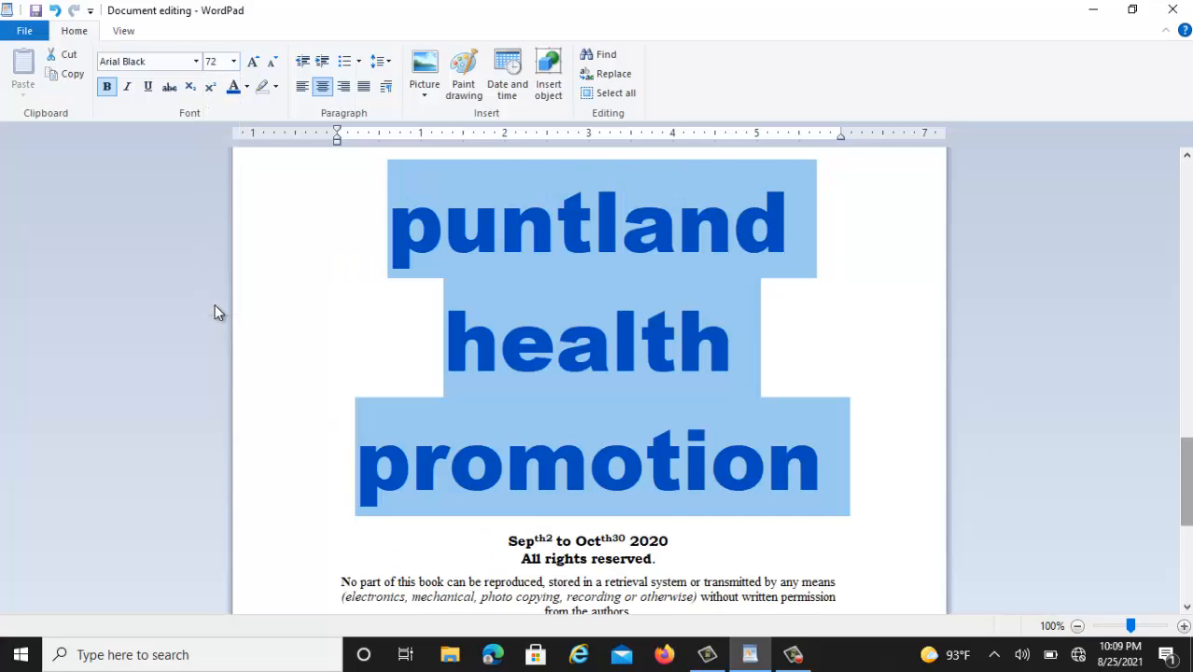
left_click(234, 62)
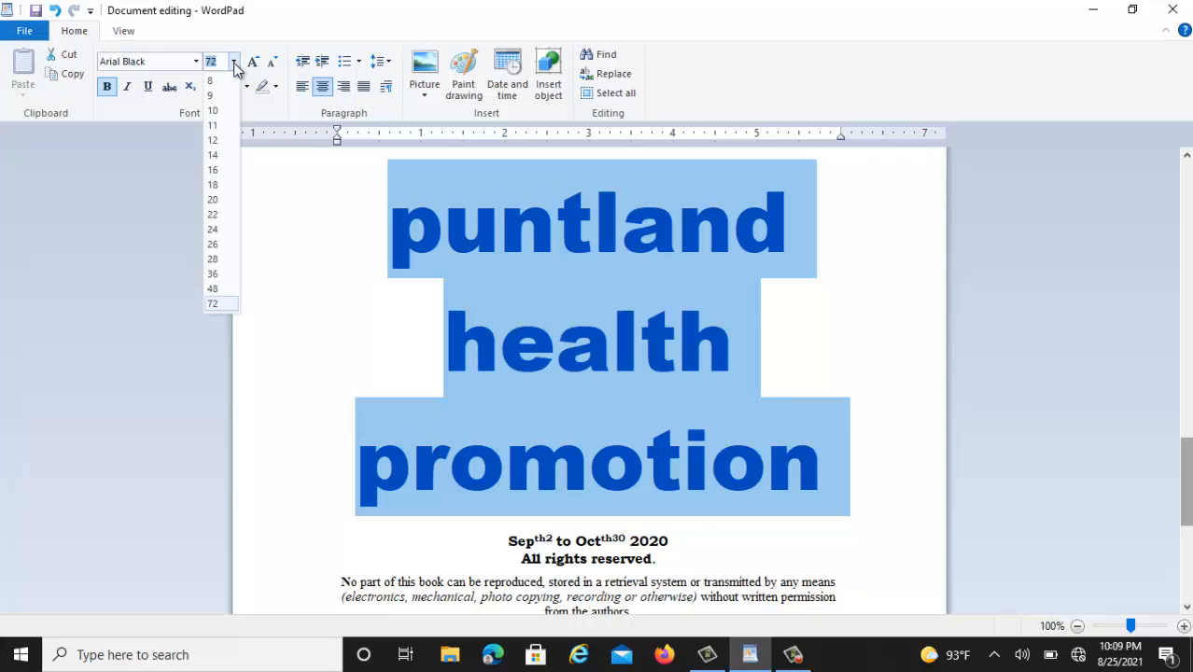
left_click(215, 140)
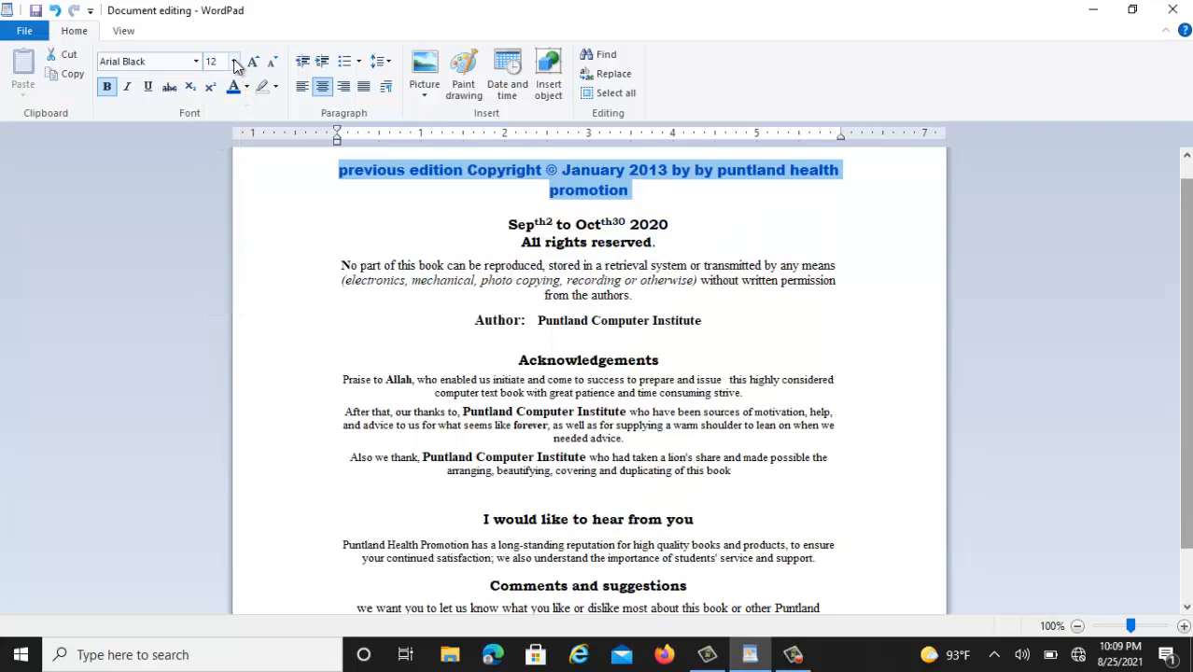
left_click(235, 61)
left_click(219, 154)
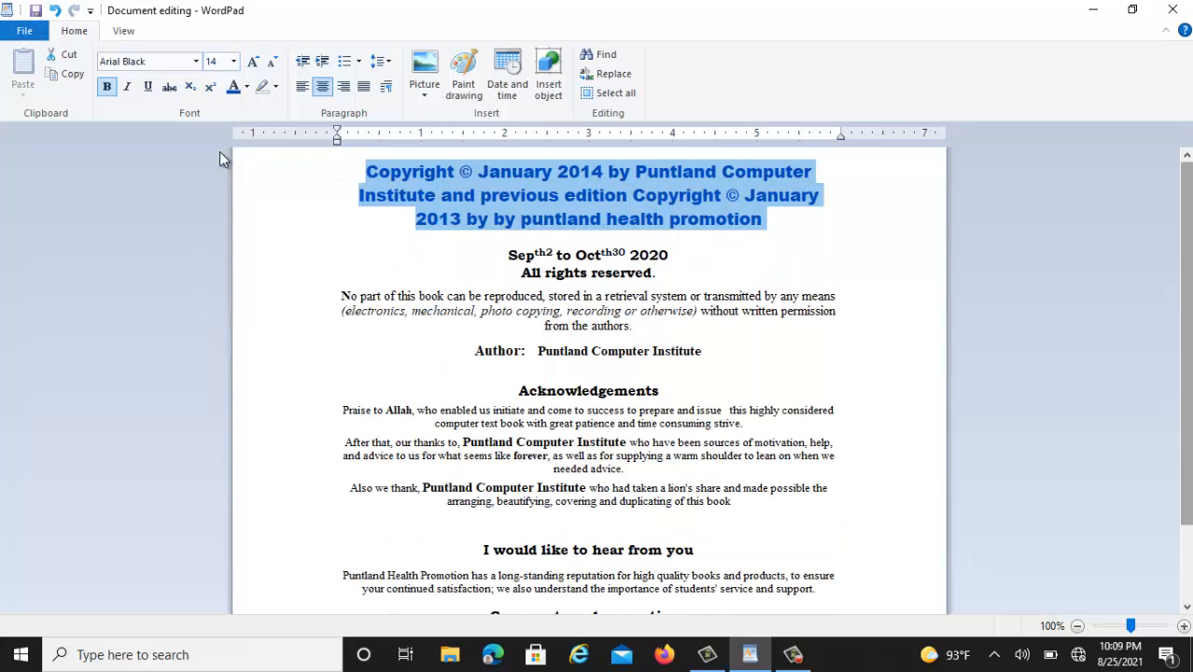
left_click(235, 63)
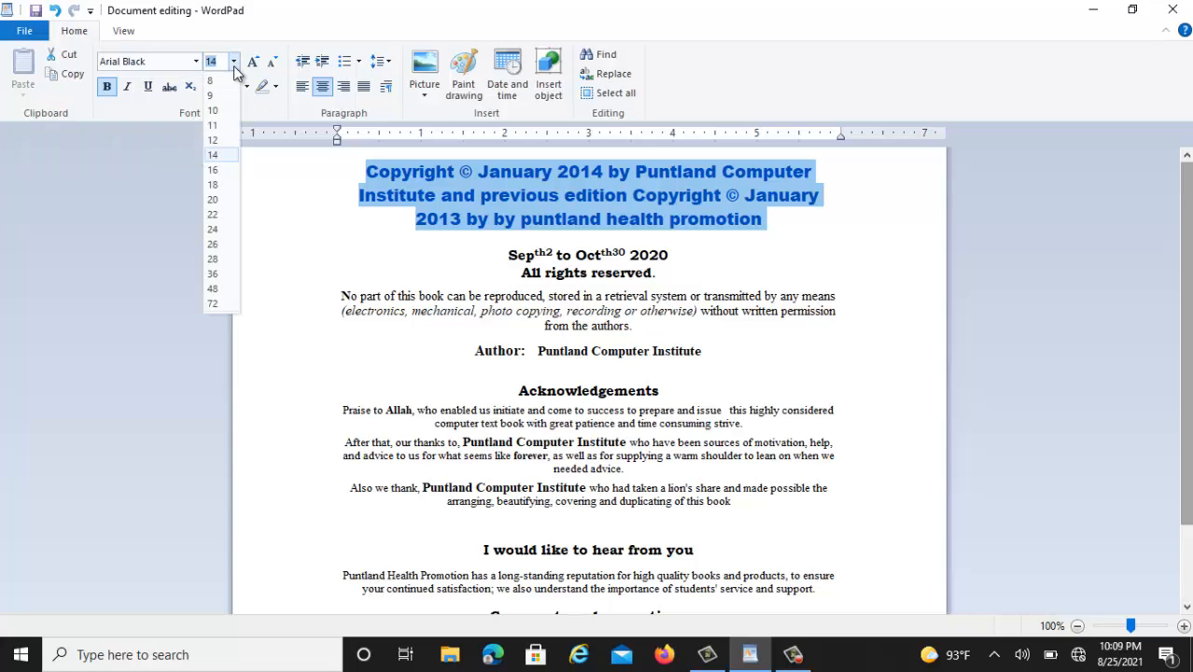
left_click(213, 140)
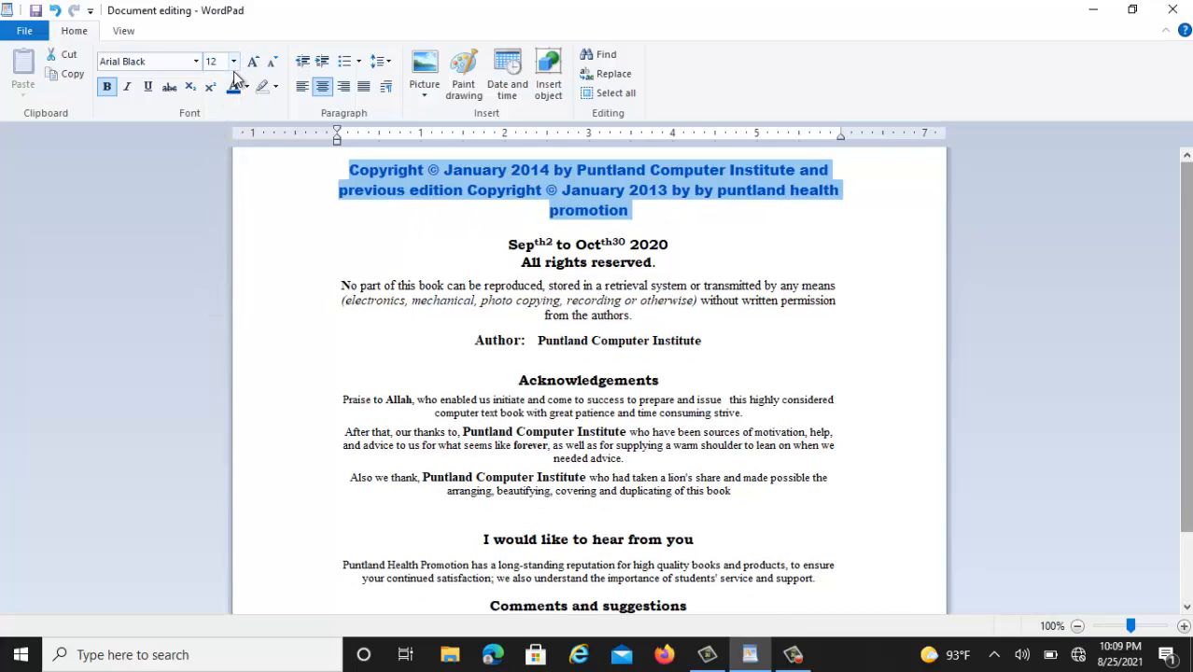
Reselect the whole copyright paragraph and set it to Arial at font size 11
double_click(372, 213)
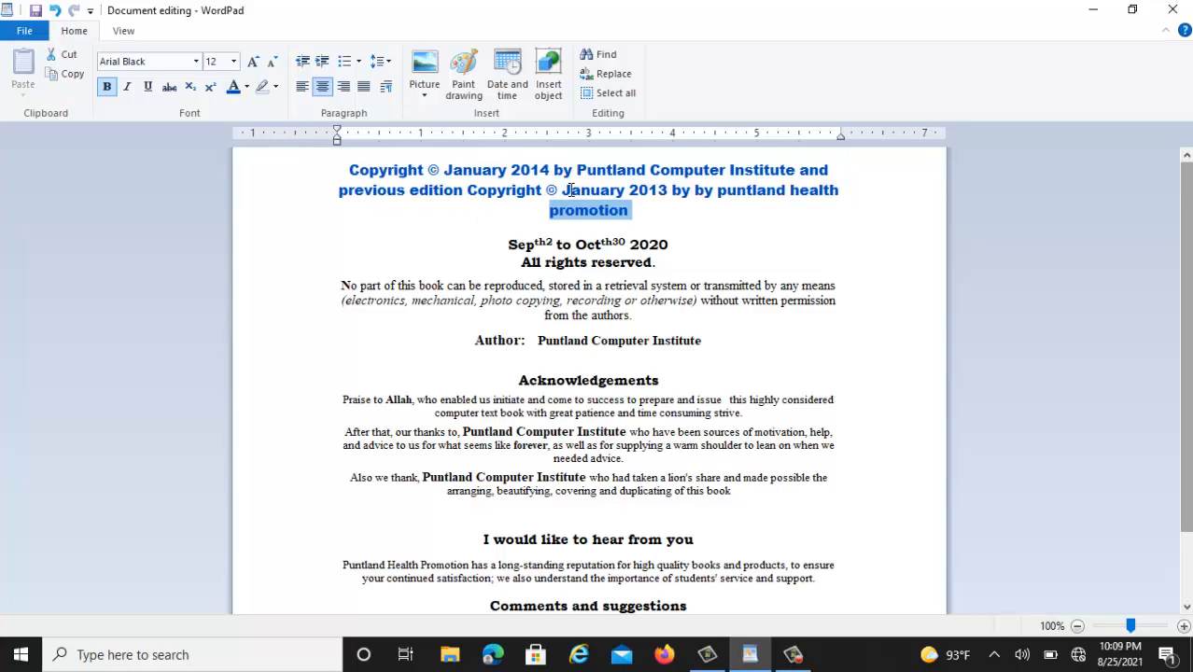
left_click(556, 245)
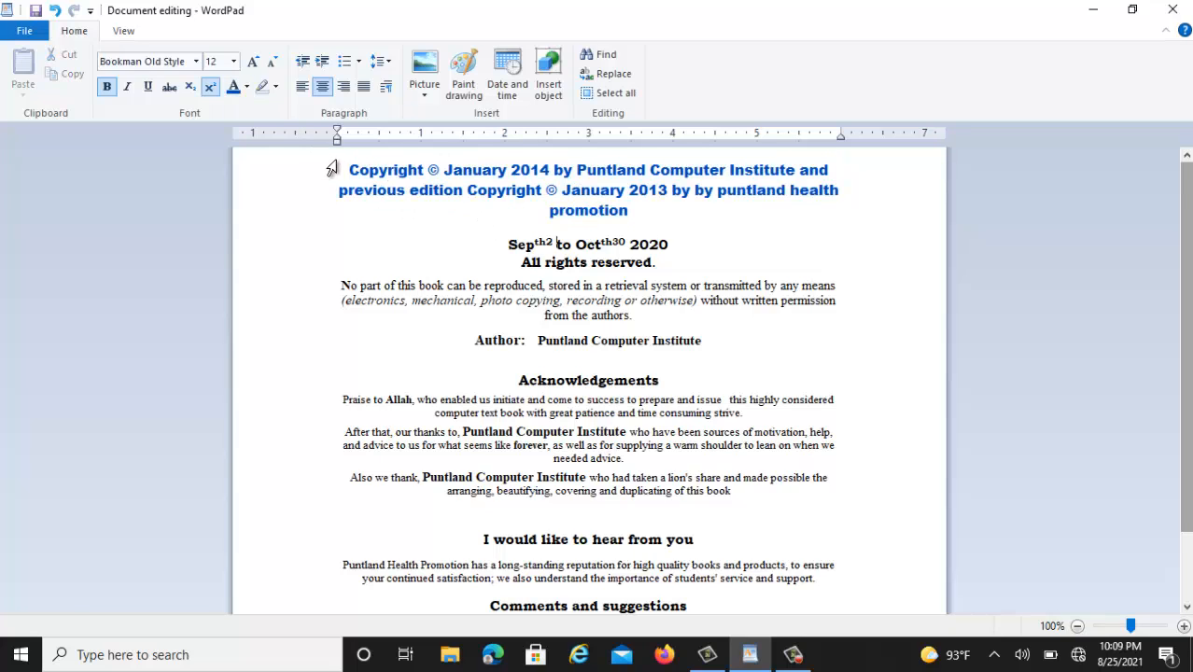
left_click_drag(322, 167, 360, 221)
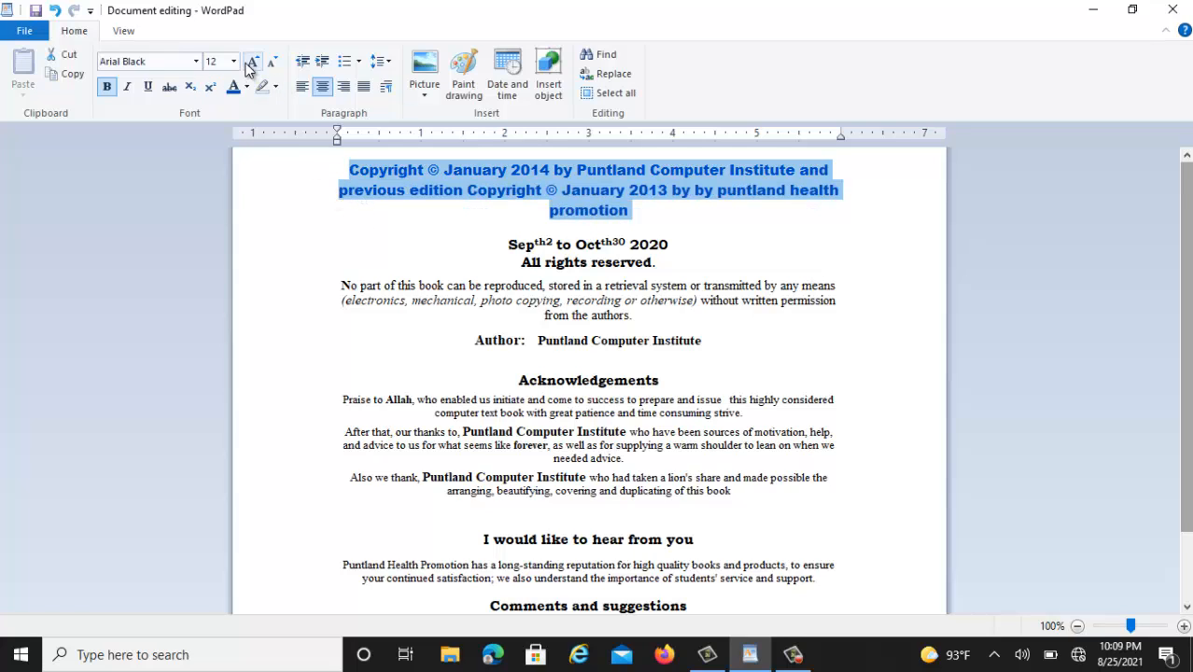
left_click(233, 60)
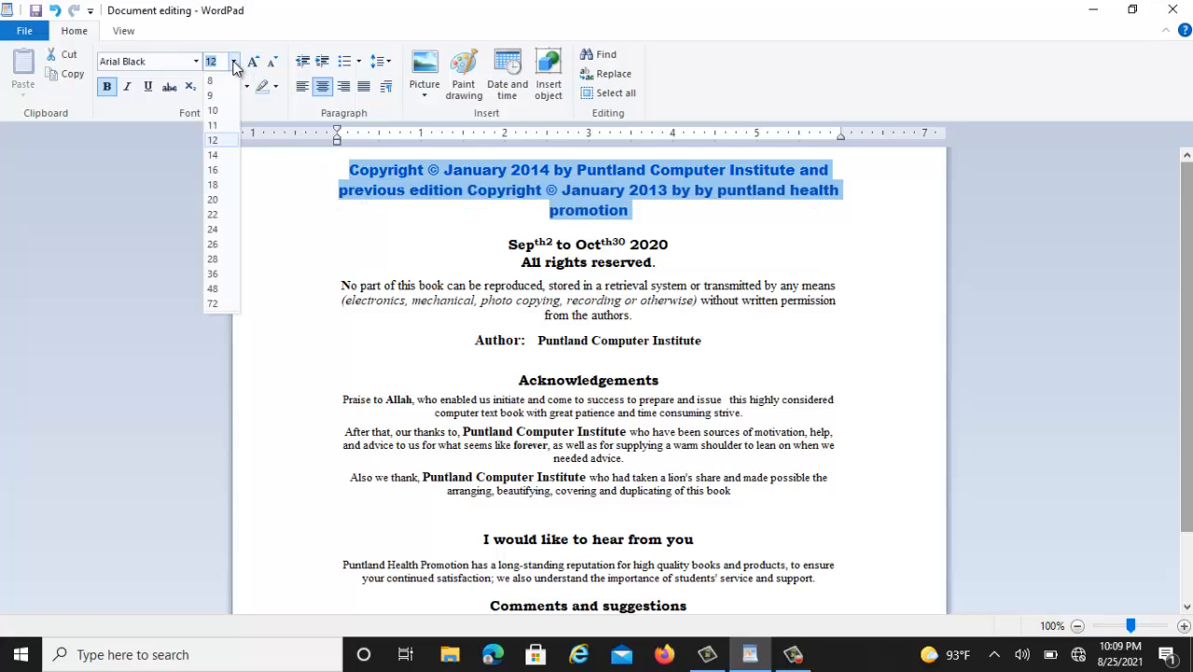
left_click(219, 124)
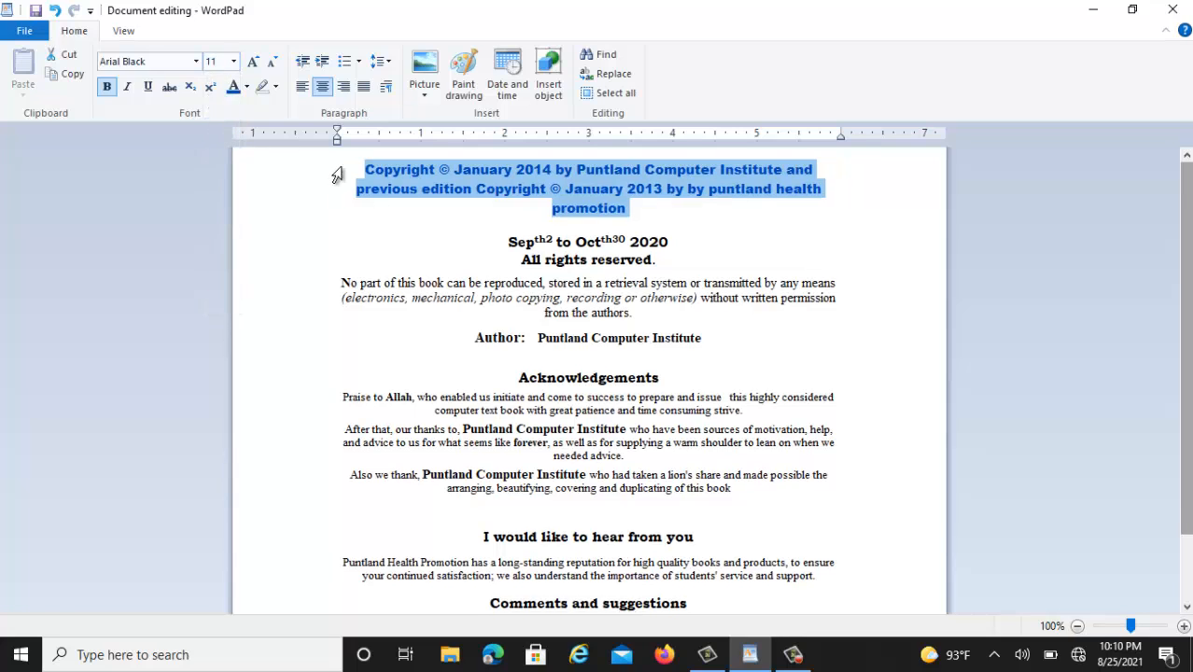
left_click(195, 61)
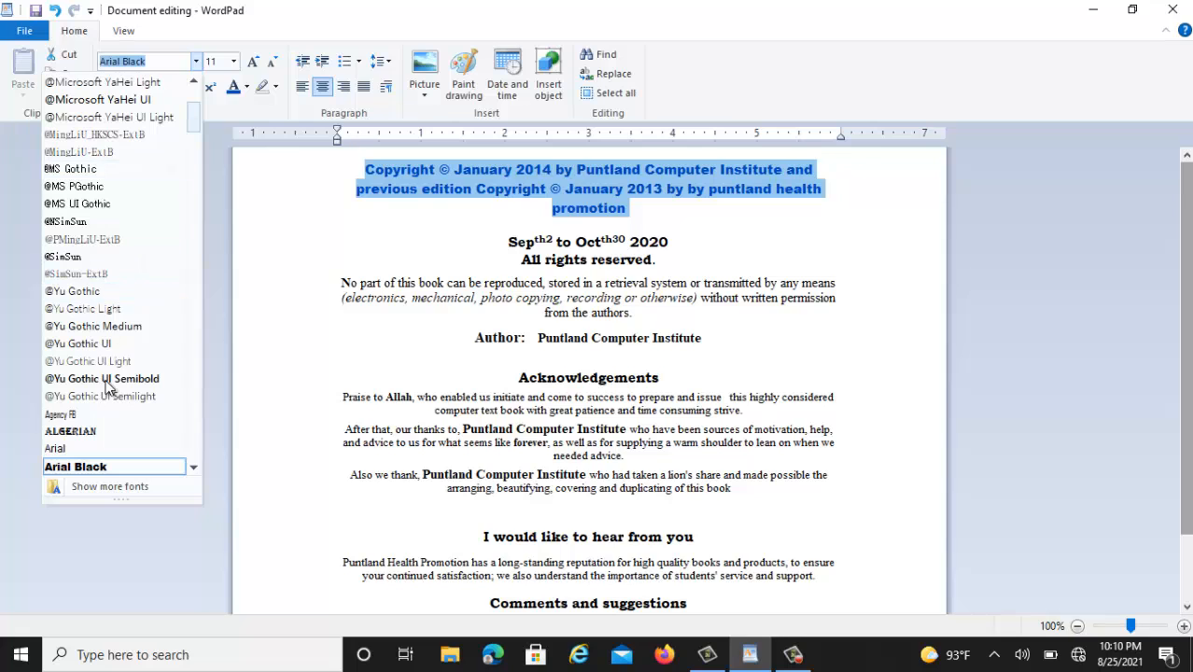
left_click(67, 445)
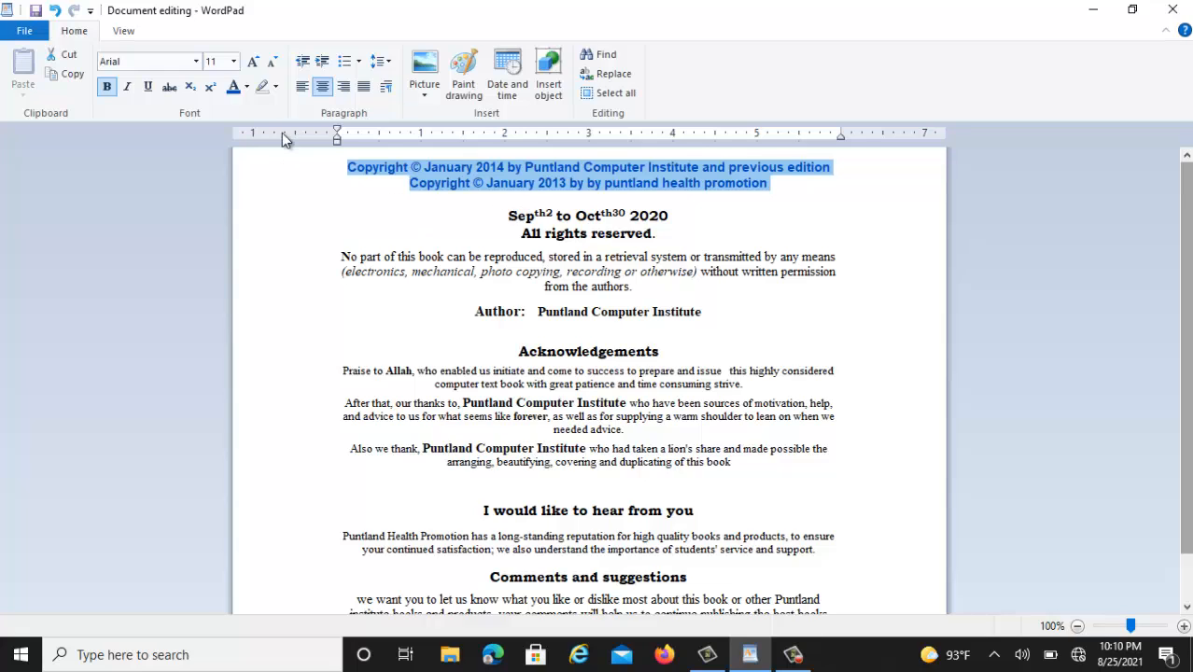
Try font size 12 on the copyright paragraph, and return it to size 11
left_click(233, 61)
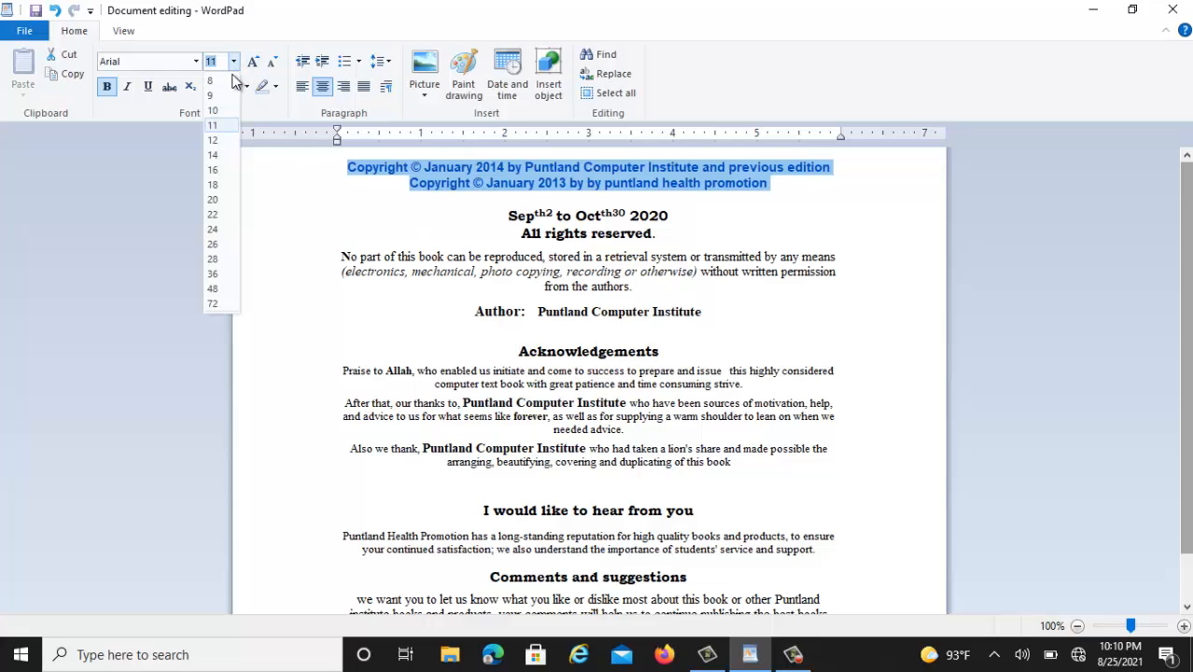
left_click(219, 141)
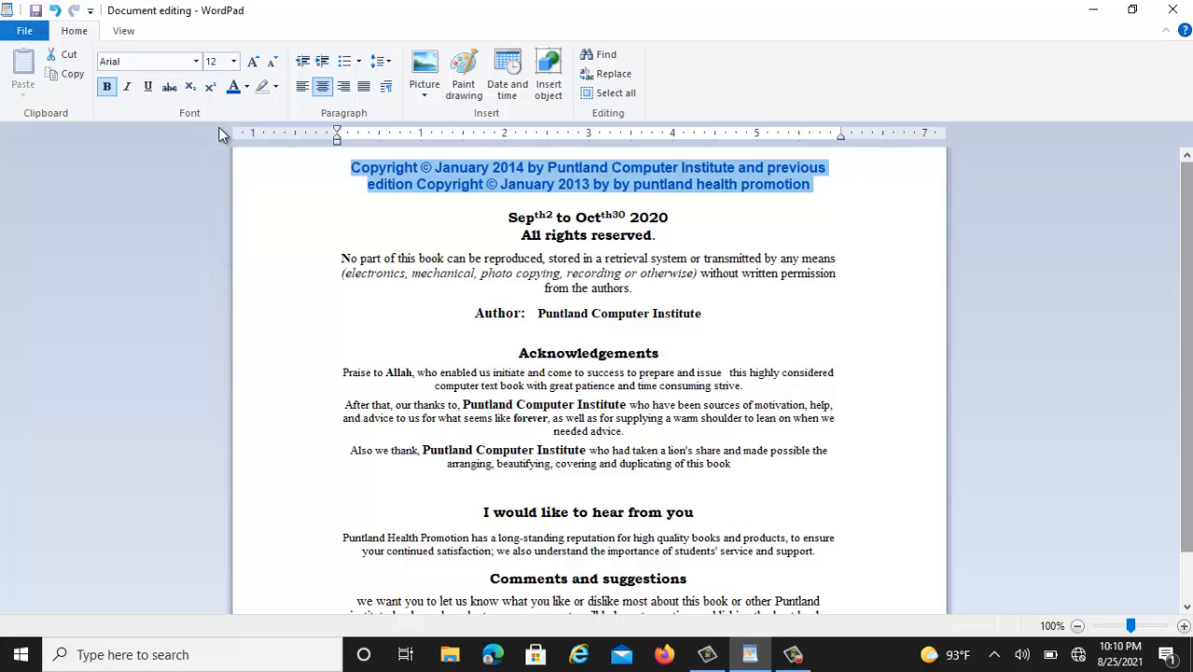
left_click(233, 62)
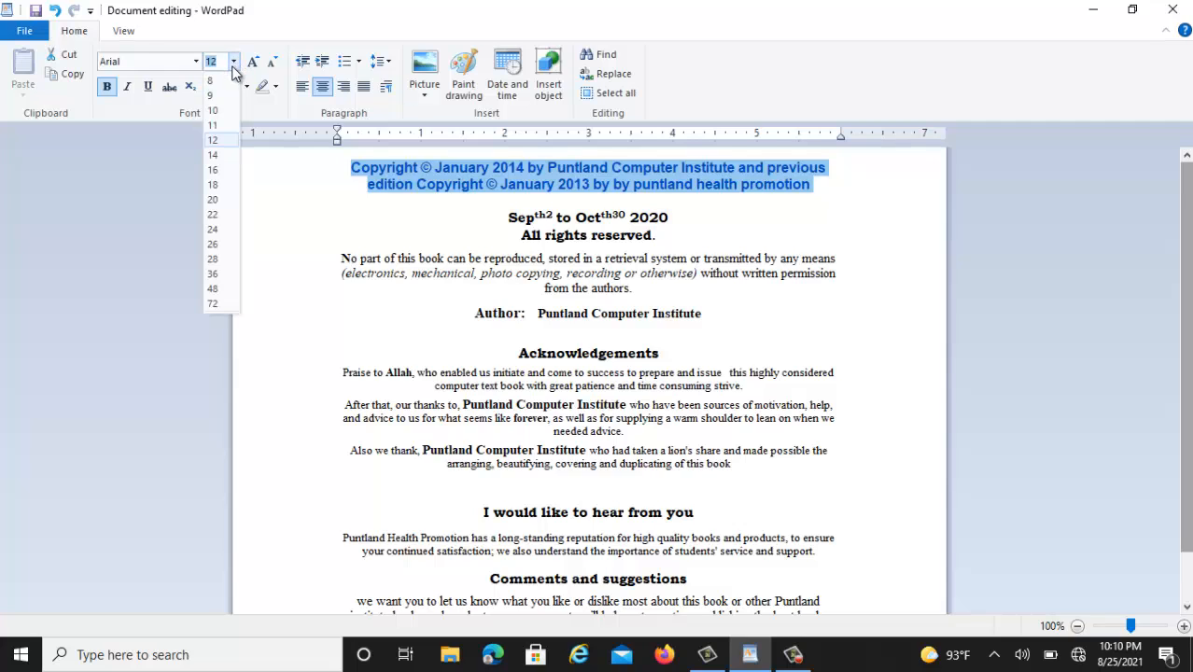
left_click(215, 126)
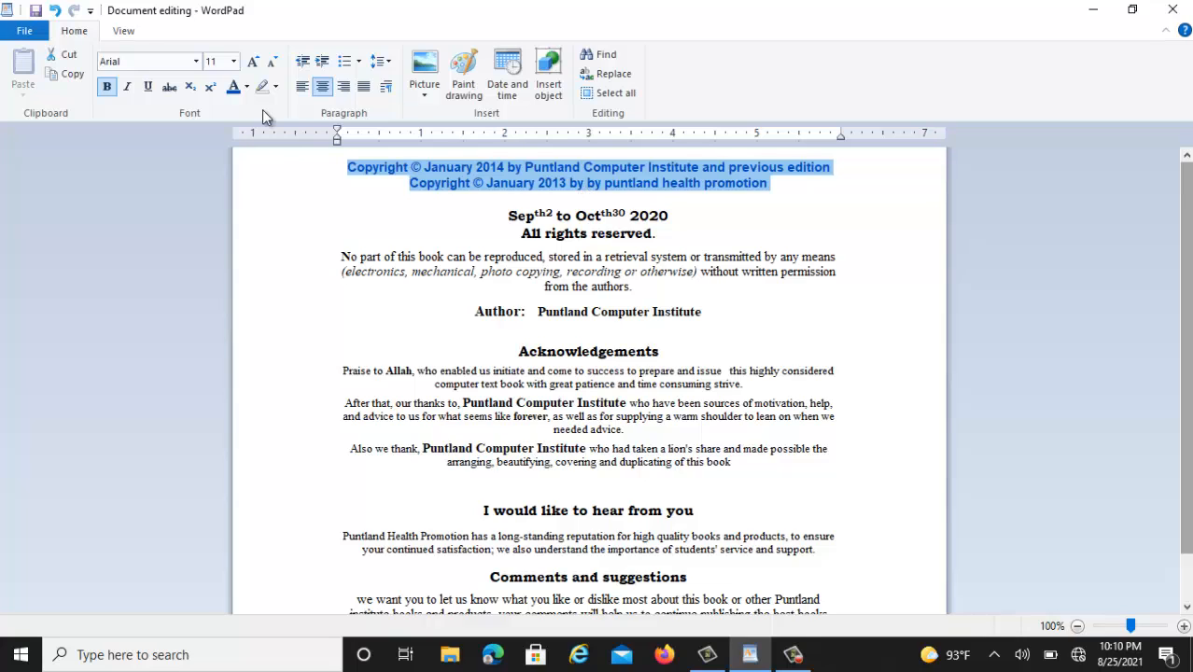
Recolor the copyright paragraph's text to dark yellow and deselect it
left_click(246, 86)
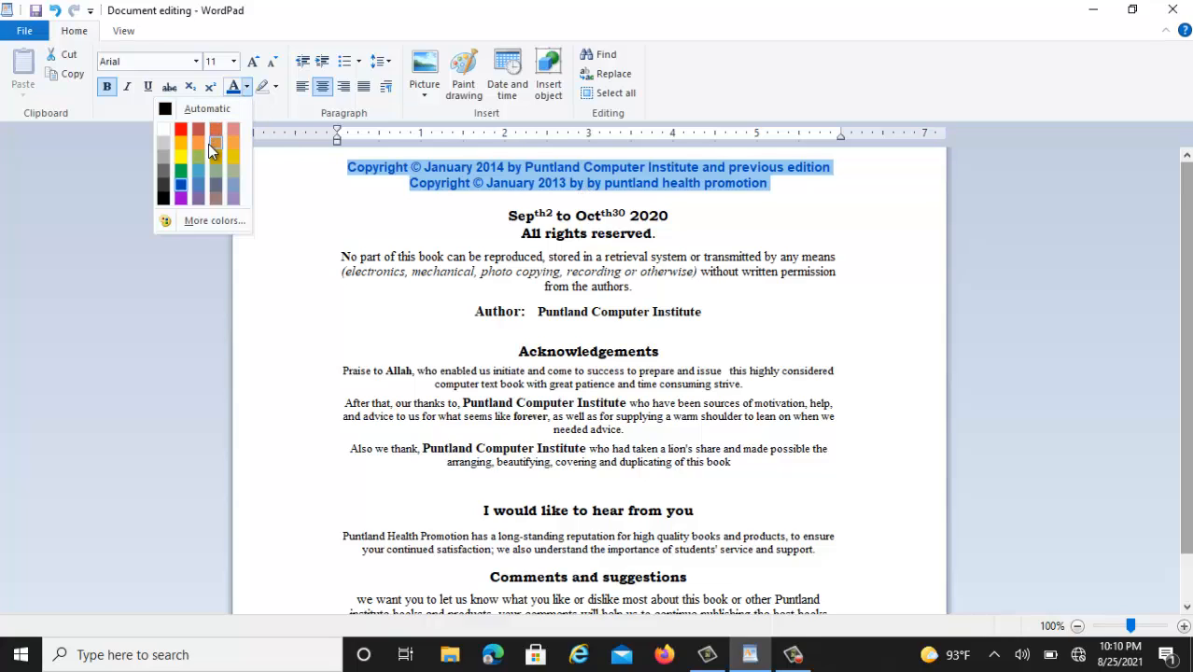
left_click(232, 160)
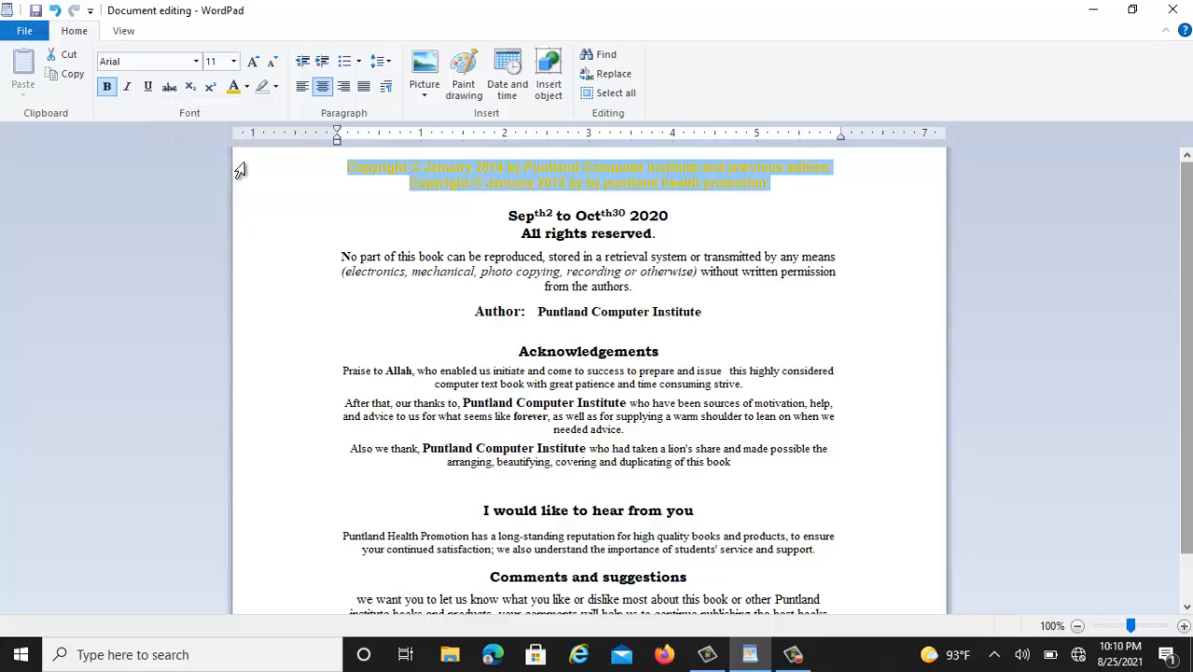
left_click(388, 224)
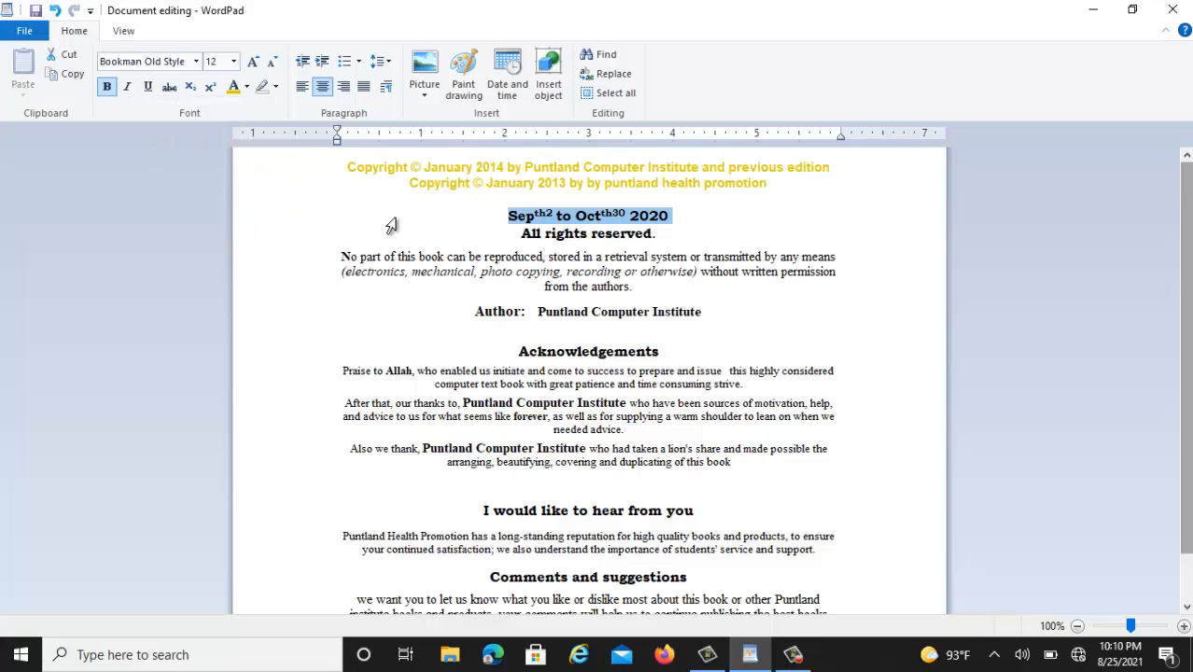
left_click(533, 254)
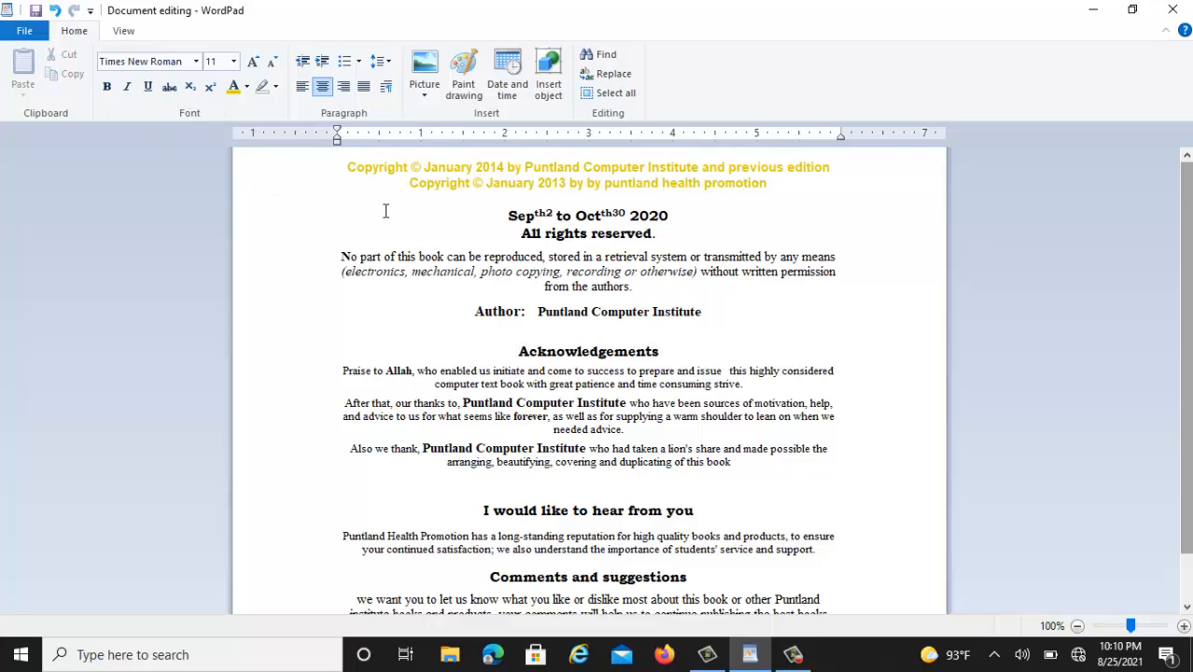
Add a blank line after the date line and after "All rights reserved.", and underline "All rights reserved."
left_click(682, 218)
key("Return")
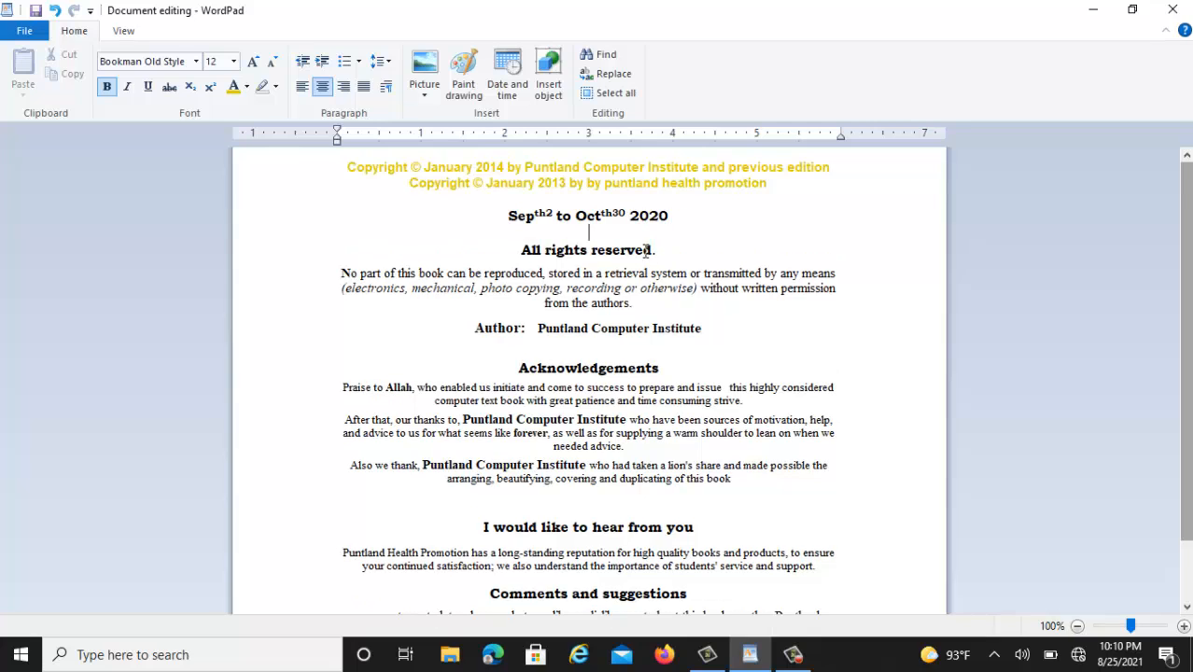
left_click(662, 250)
key("Return")
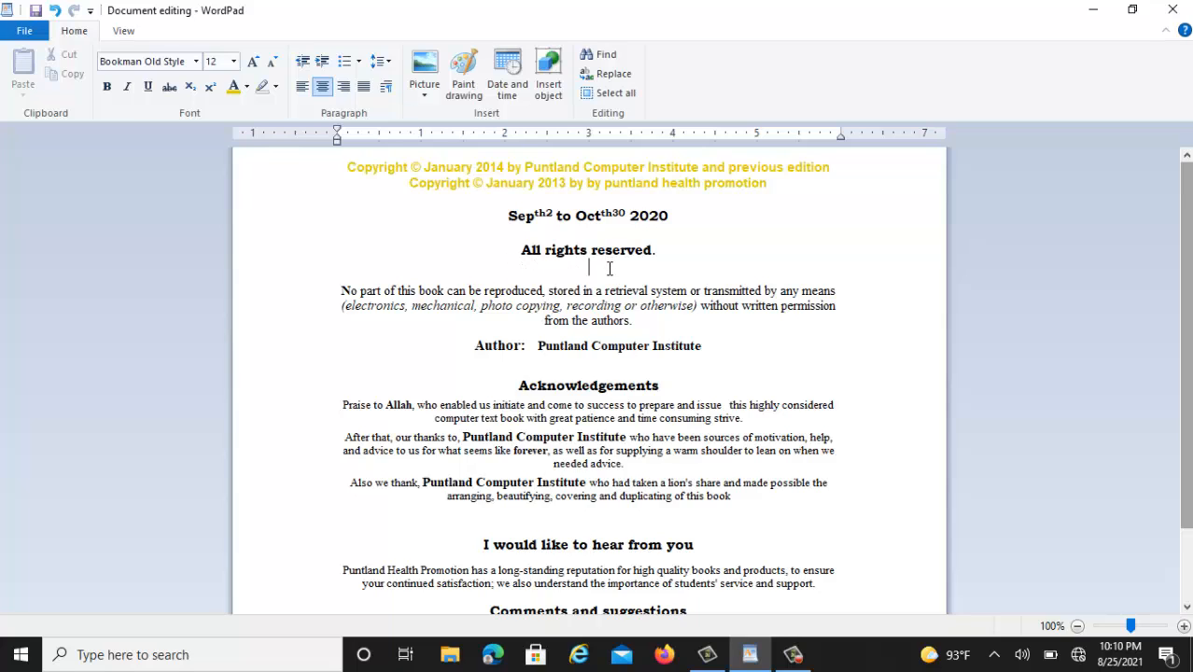
left_click(507, 258)
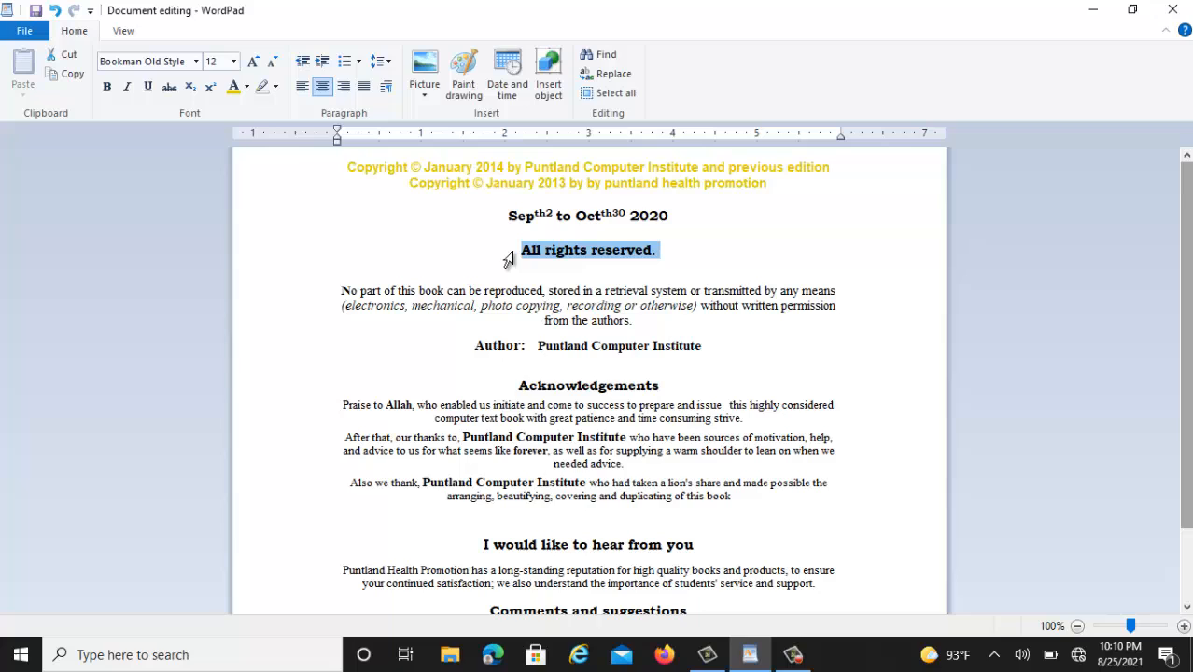
left_click(149, 87)
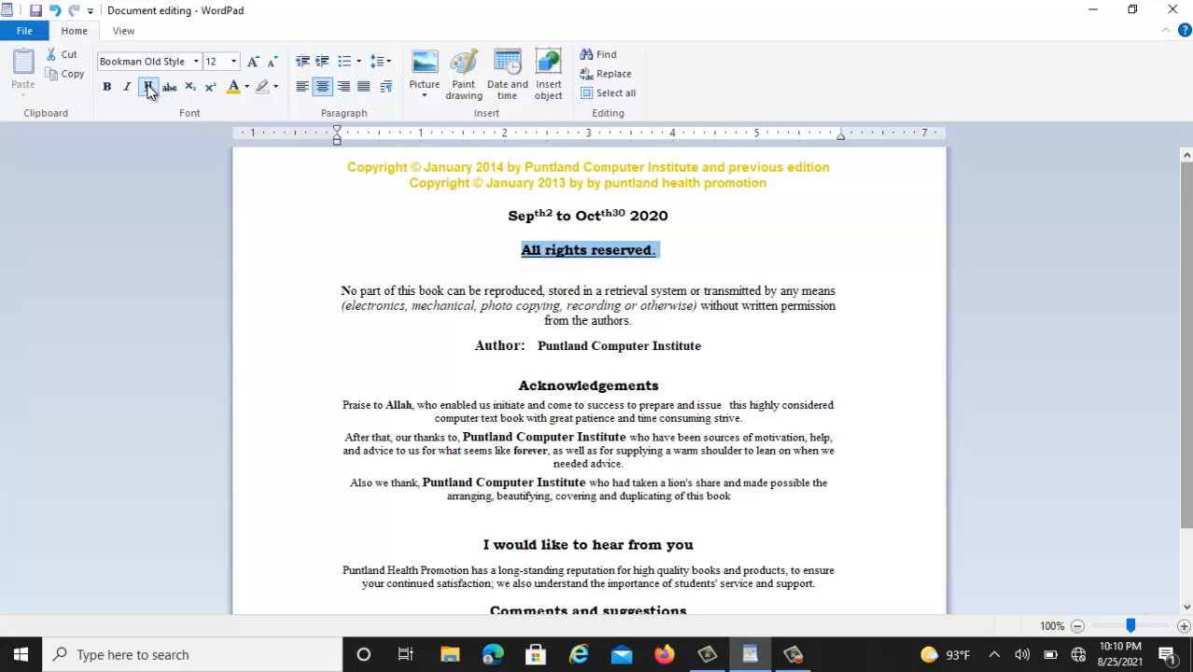
Try italic on the "All rights reserved." line and return it to upright text
left_click(442, 292)
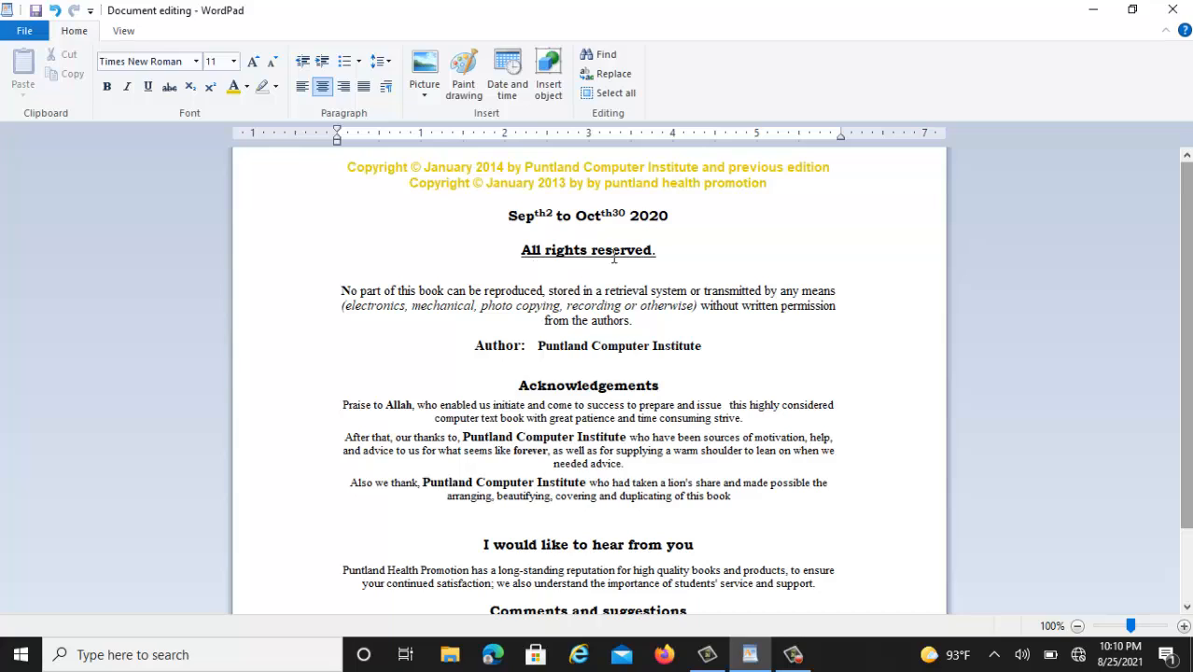
left_click(495, 259)
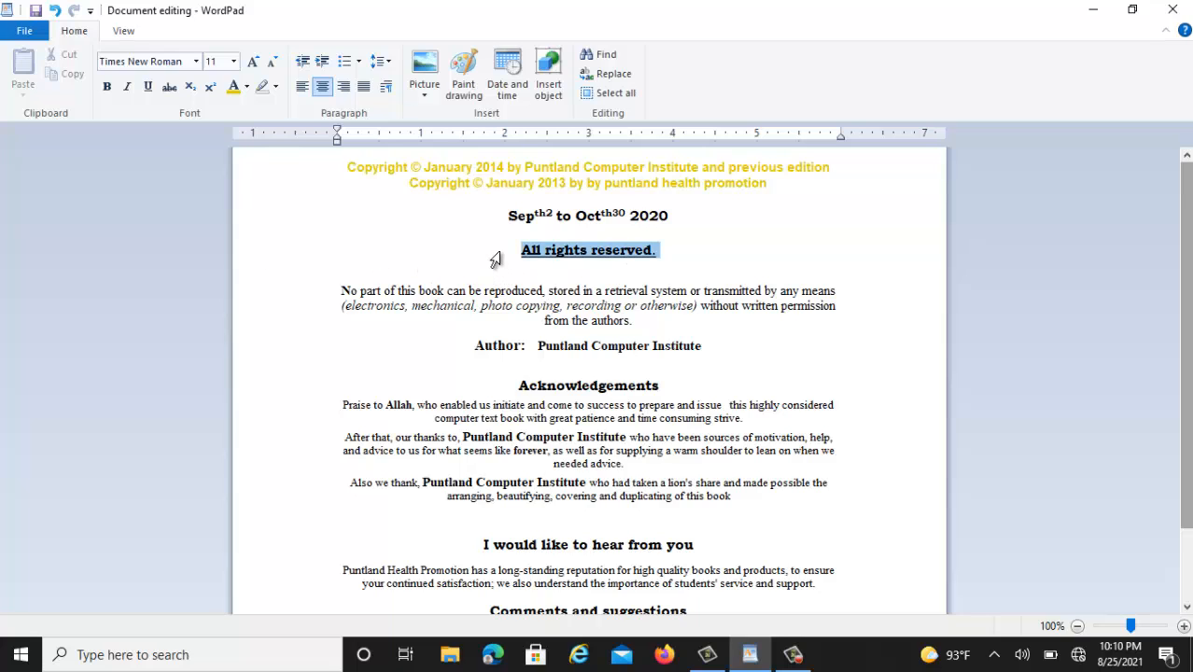
left_click(126, 87)
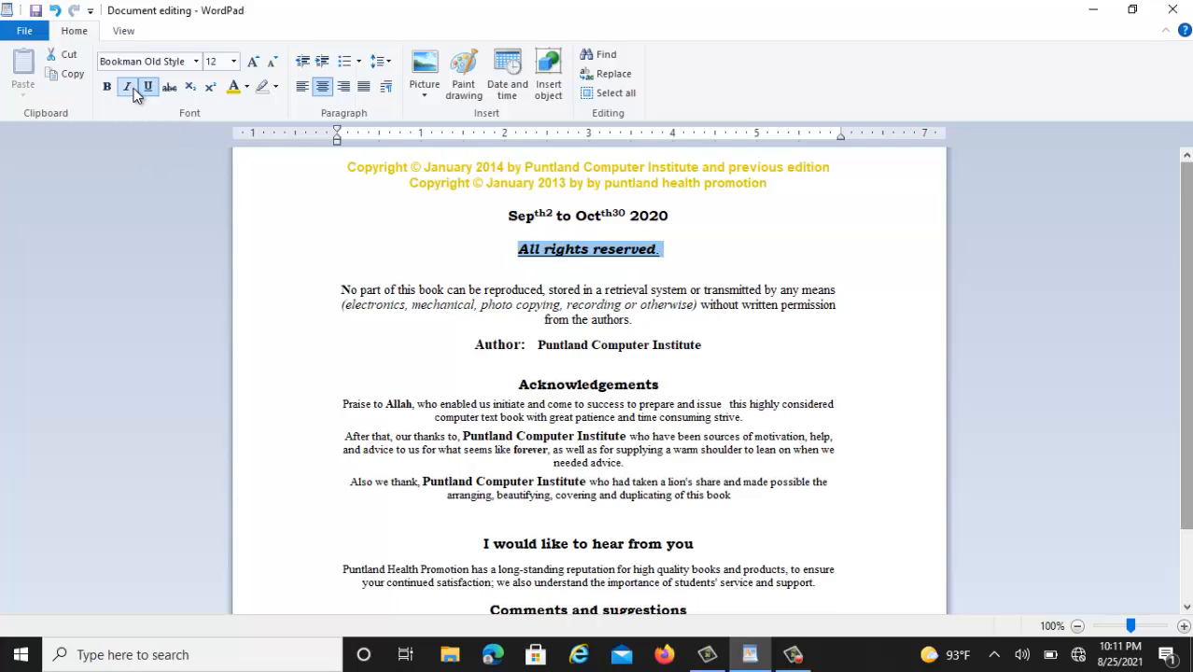
left_click(126, 88)
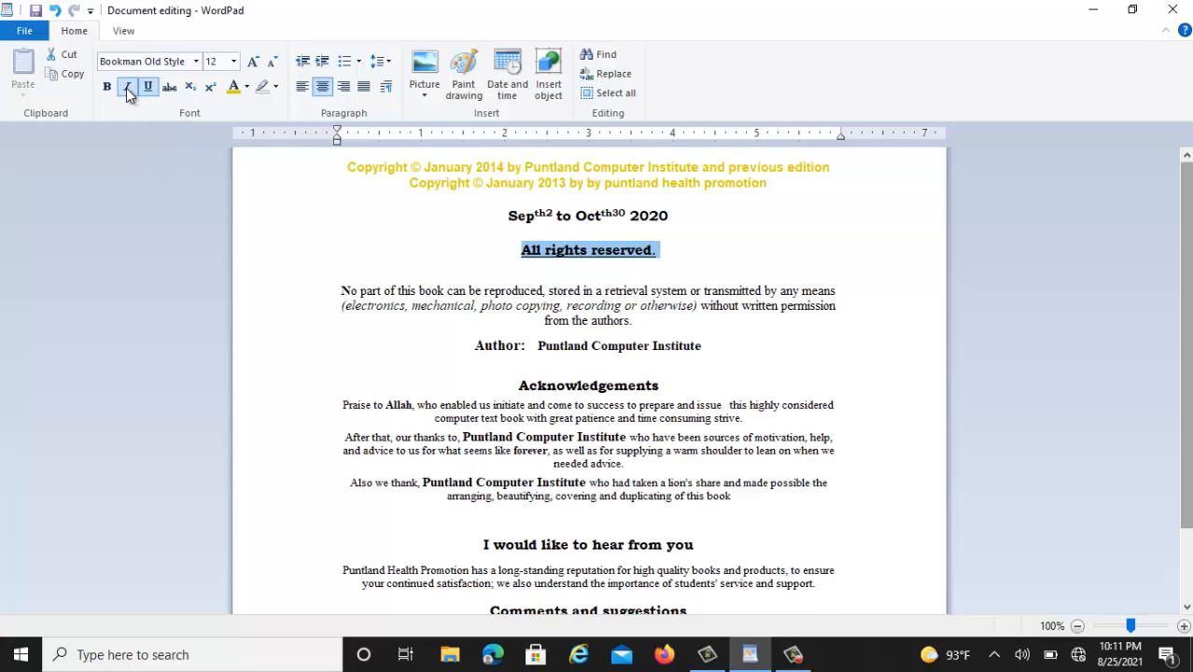
left_click(126, 88)
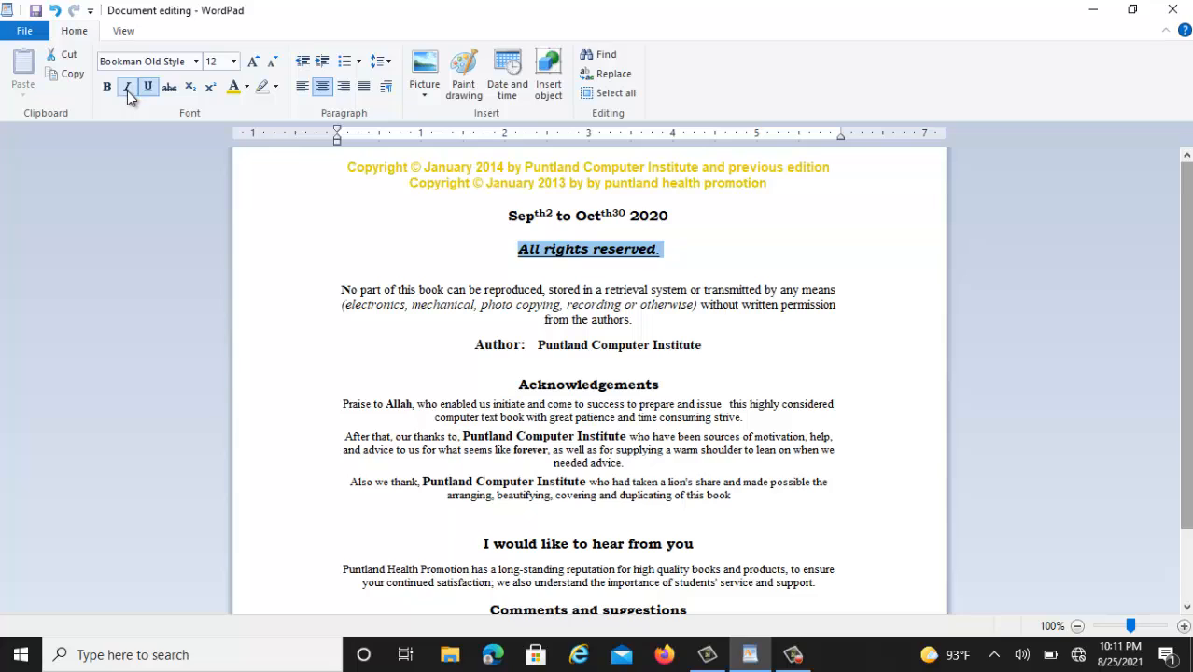
left_click(126, 88)
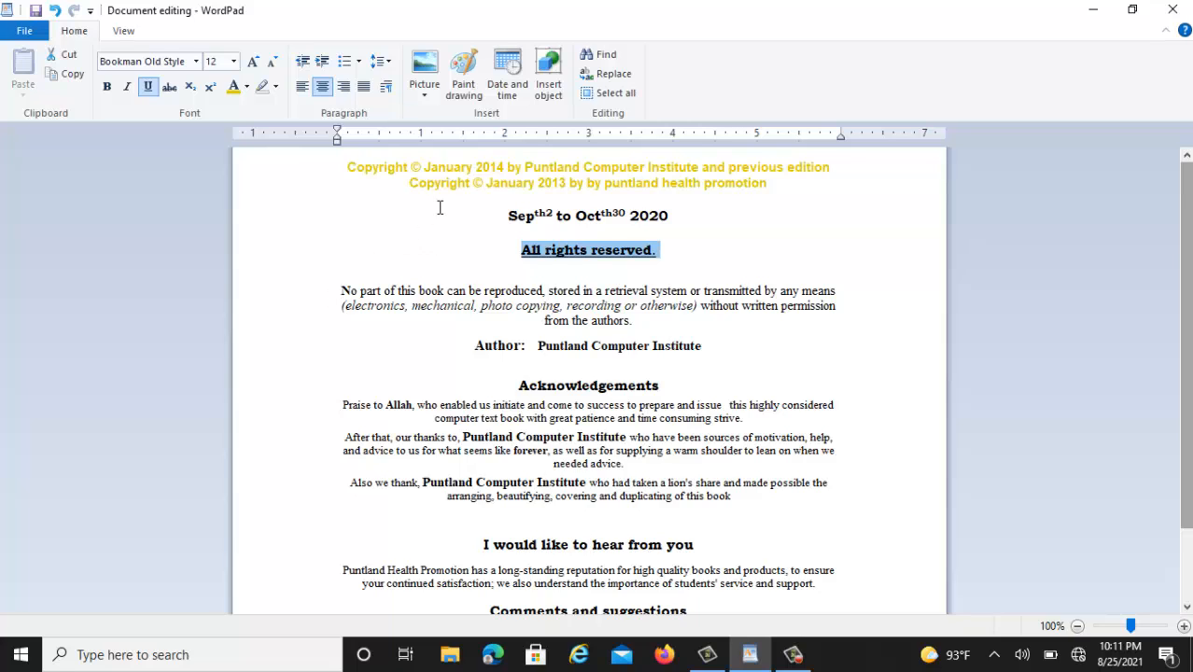
Select all text from the date line to the document's end, try left, centered and right alignment, and leave it left-aligned
left_click_drag(442, 218, 624, 580)
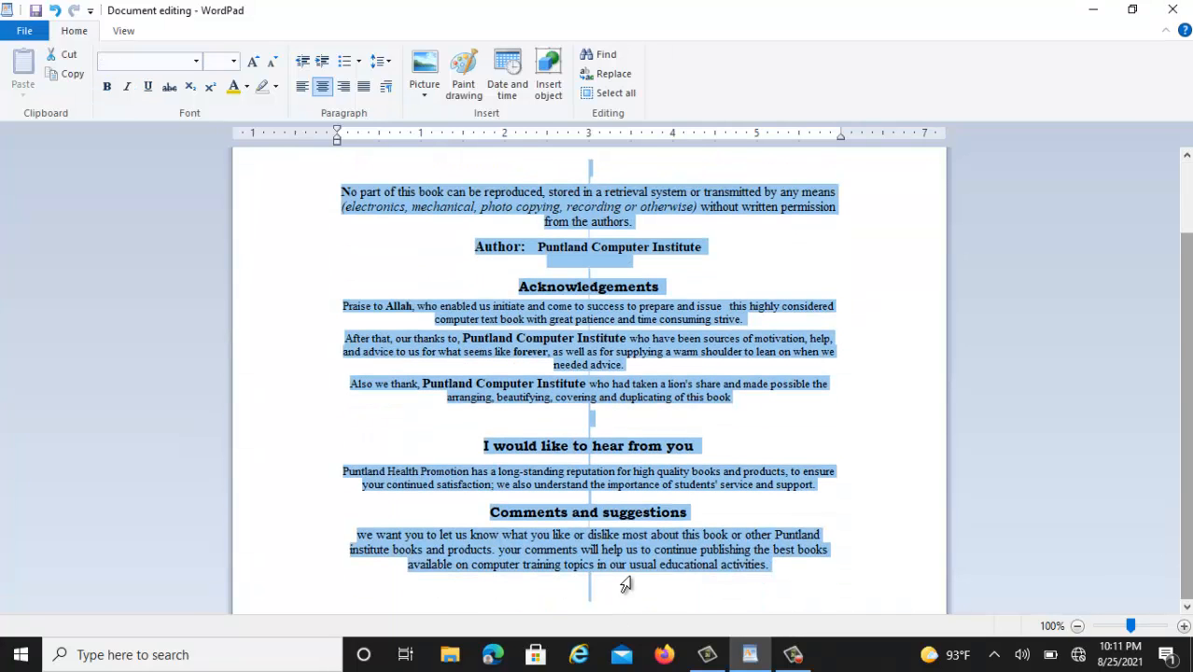
left_click(302, 92)
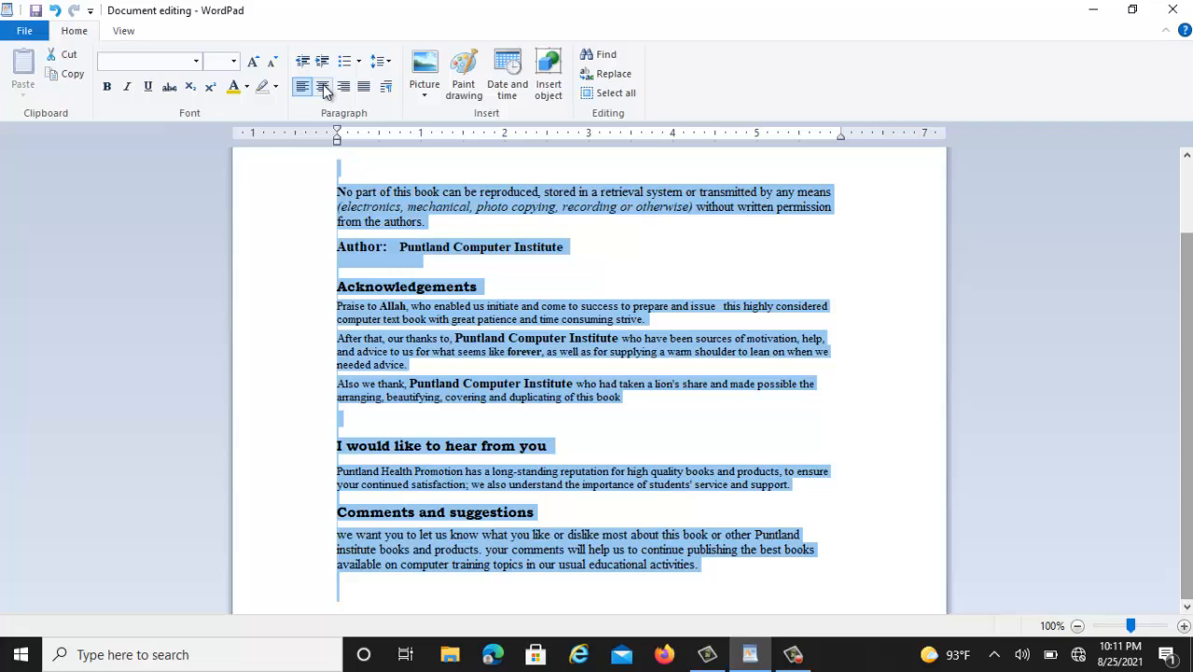
left_click(323, 88)
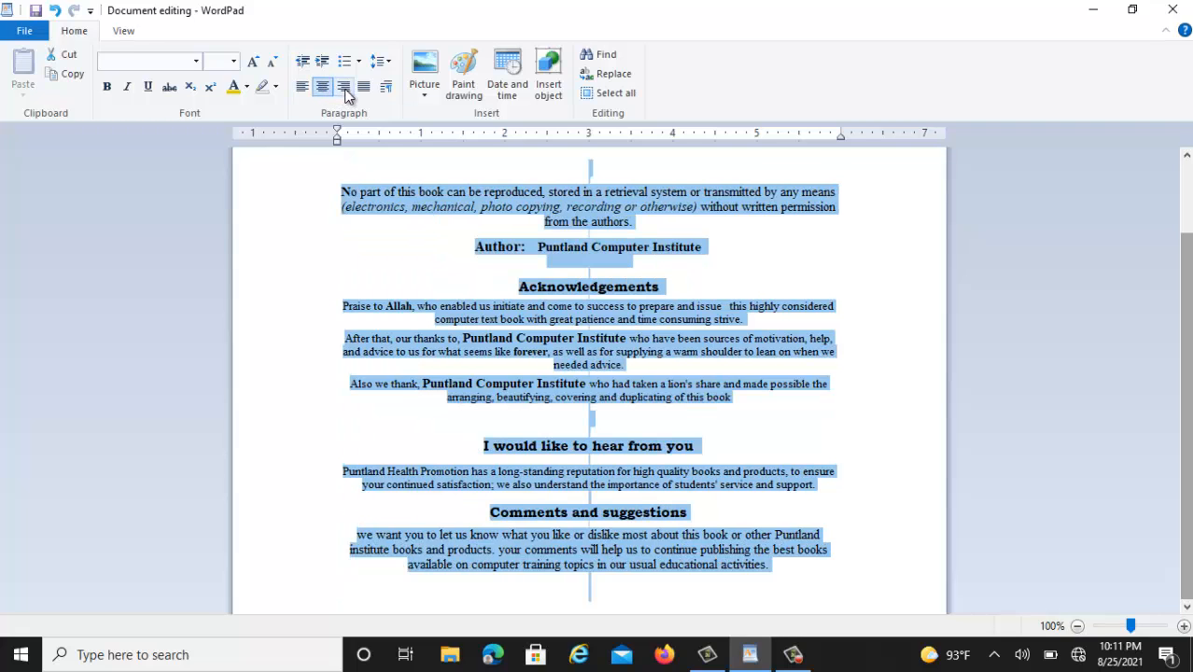
left_click(343, 90)
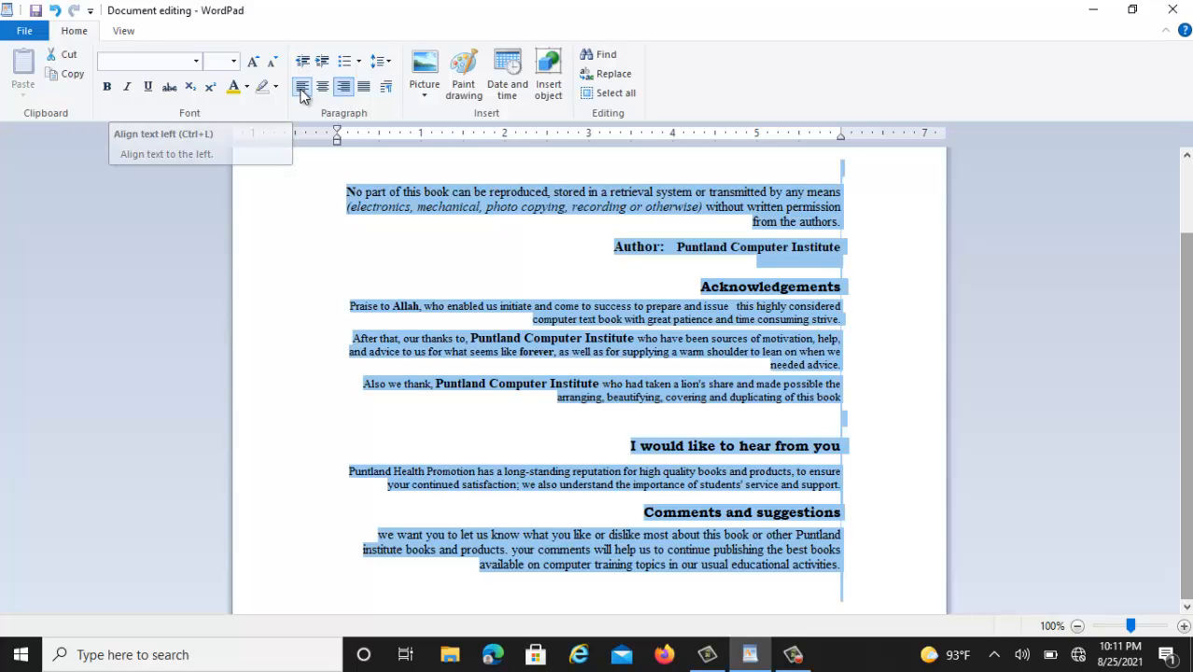
left_click(302, 90)
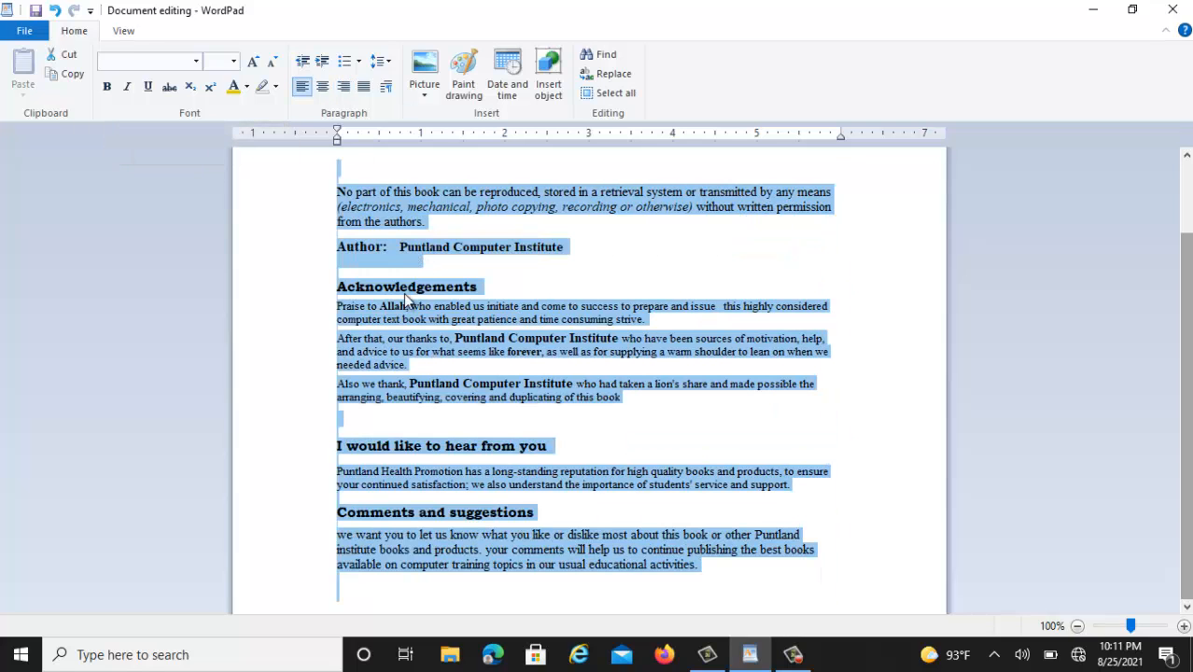
left_click(423, 315)
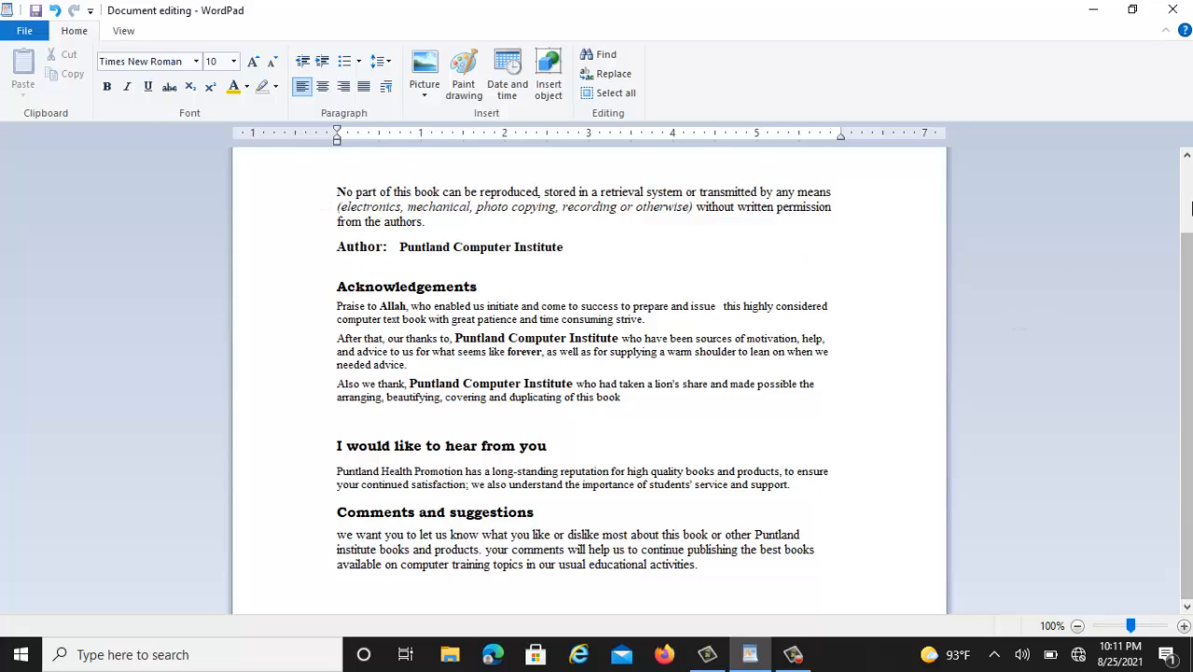
Justify all text from "No part of this book" to the document's end, comparing it once with left alignment
left_click(1183, 207)
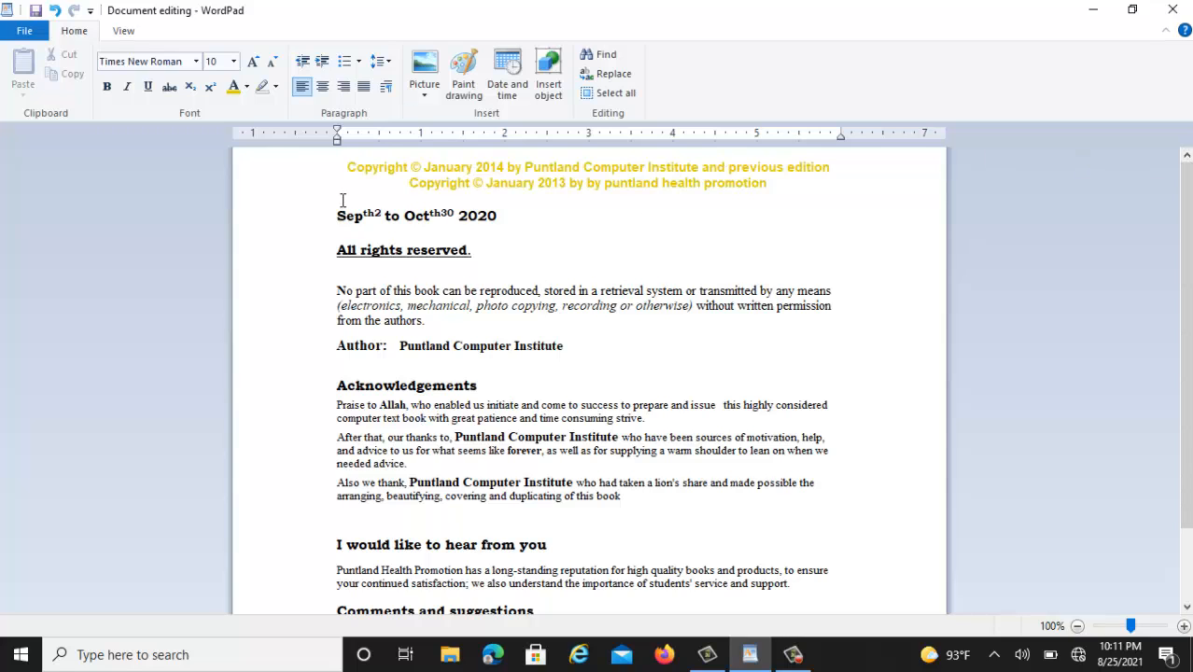
mouse_move(336, 291)
left_mouse_down()
mouse_move(516, 613)
mouse_move(532, 600)
left_mouse_up()
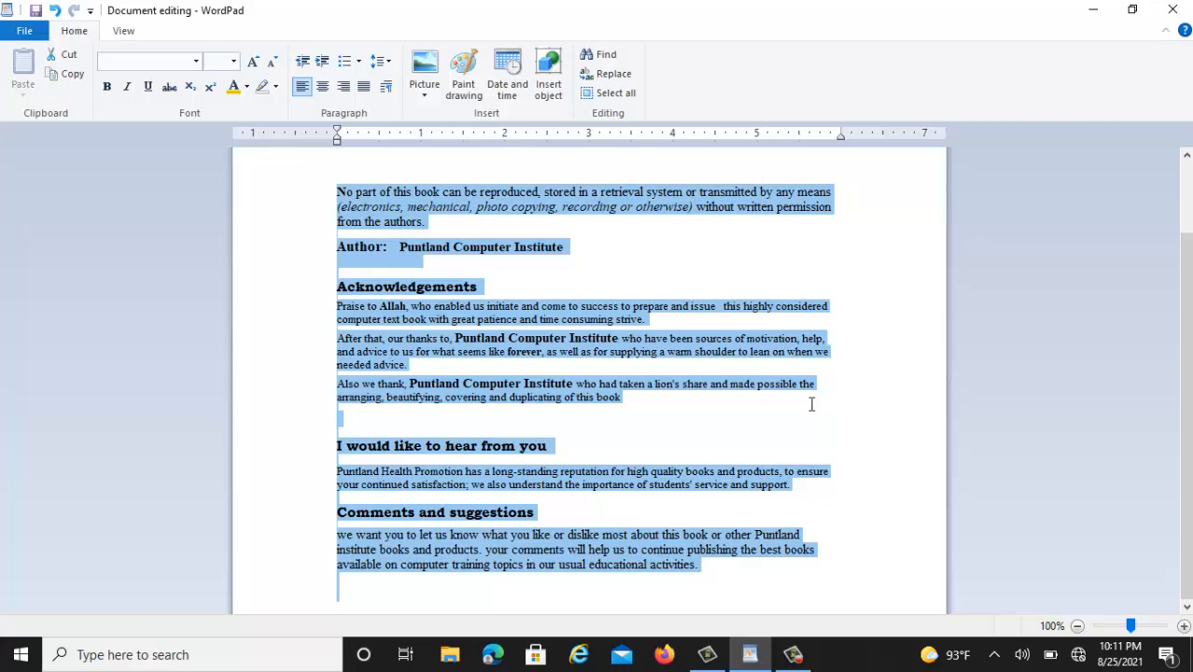
left_click(364, 87)
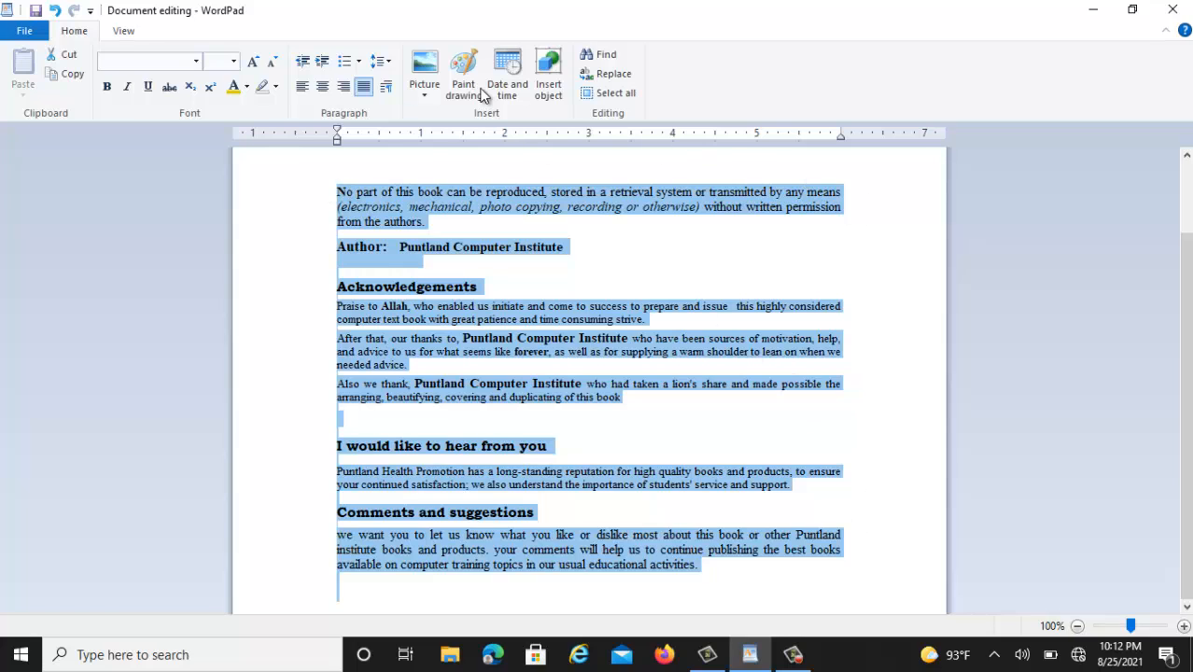
left_click(300, 87)
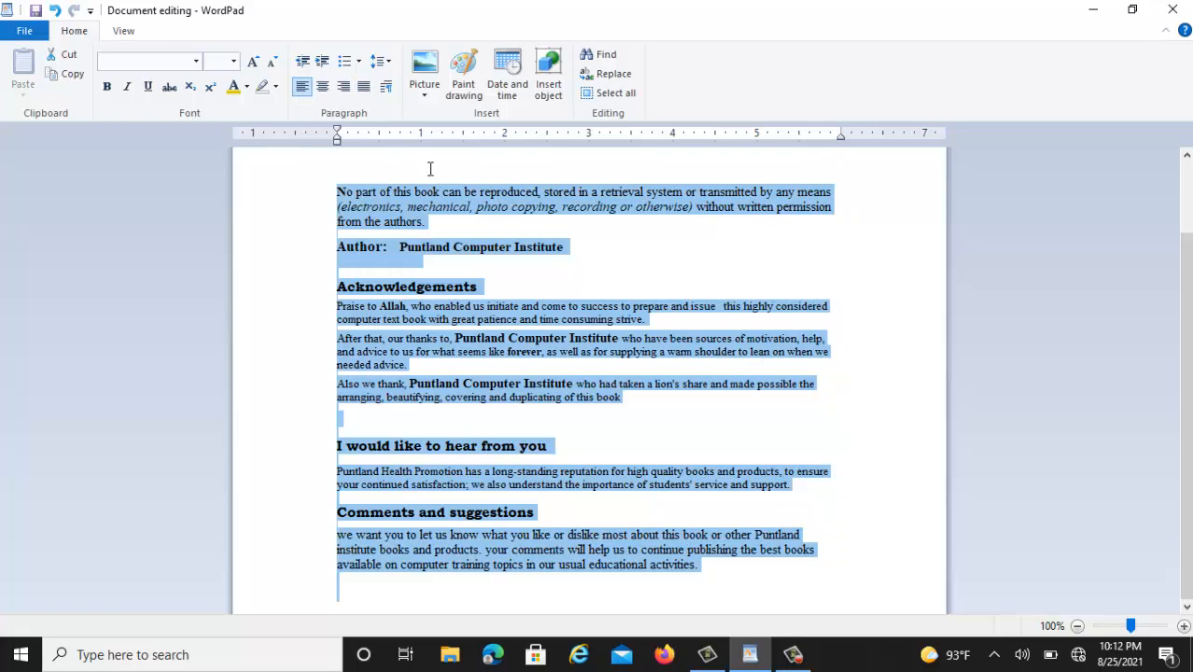
left_click(363, 88)
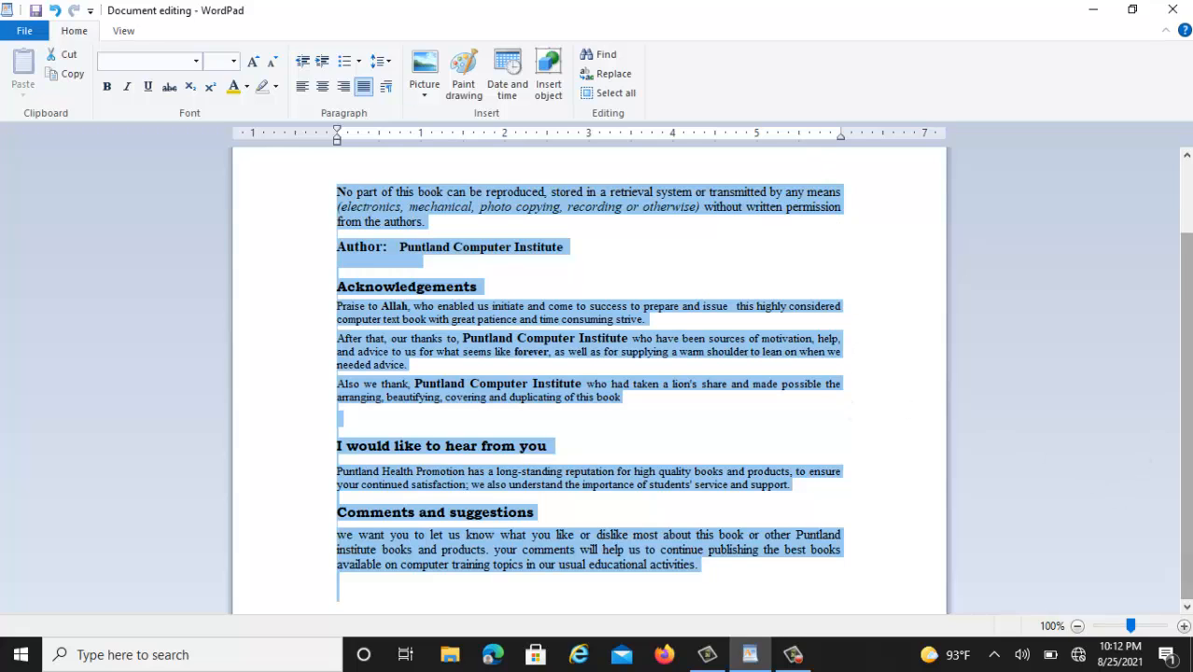
left_click(435, 246)
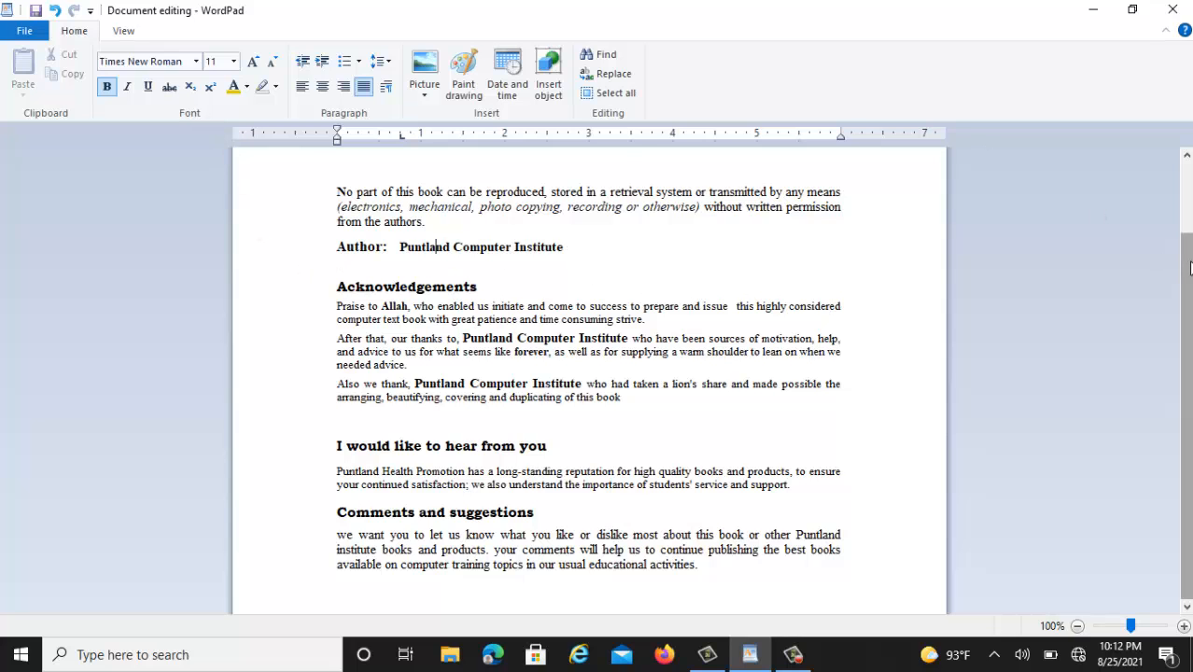
Underline the "Acknowledgements" heading and recolor it blue
left_click_drag(1190, 269, 1188, 198)
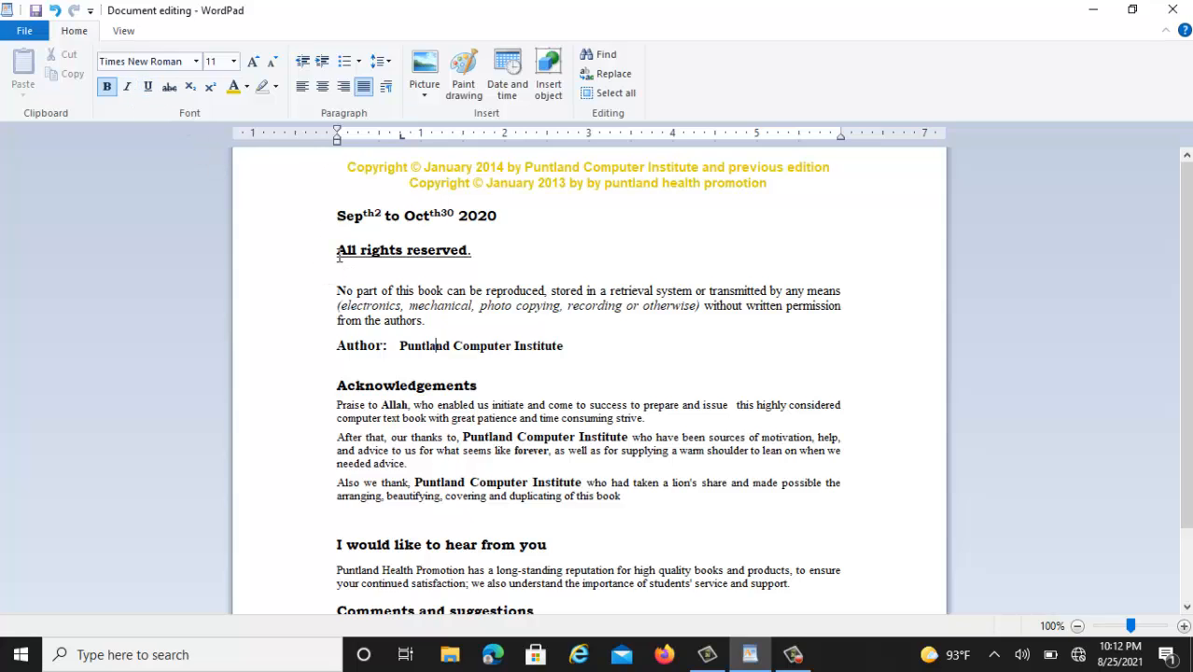
left_click(319, 394)
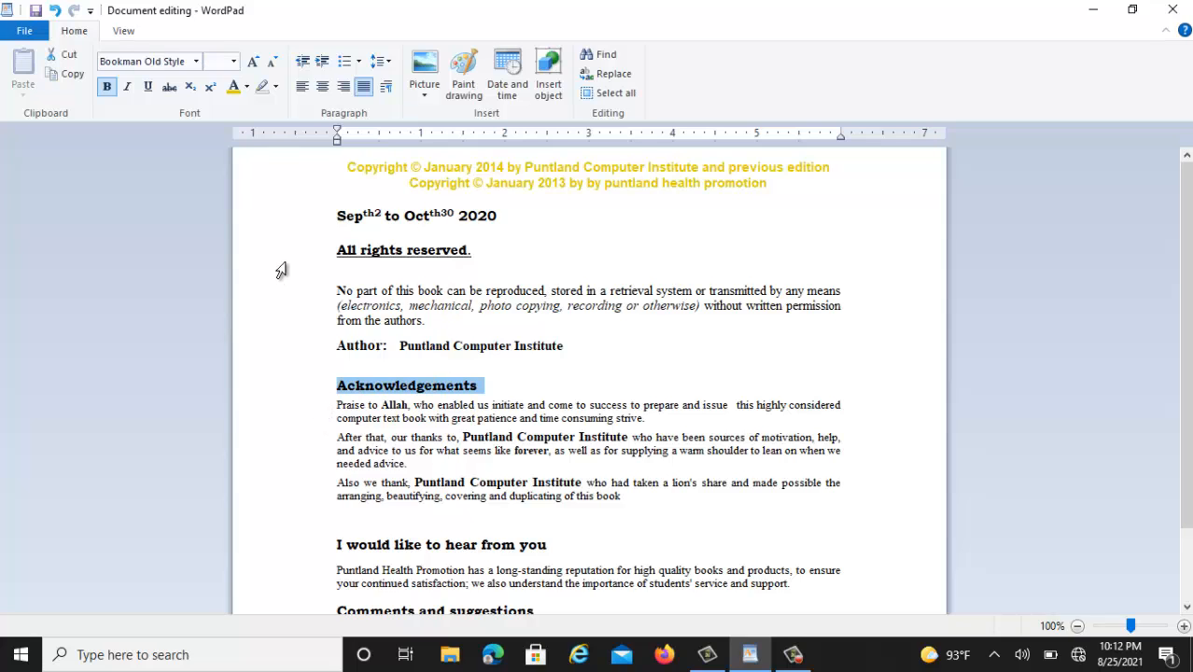
left_click(148, 88)
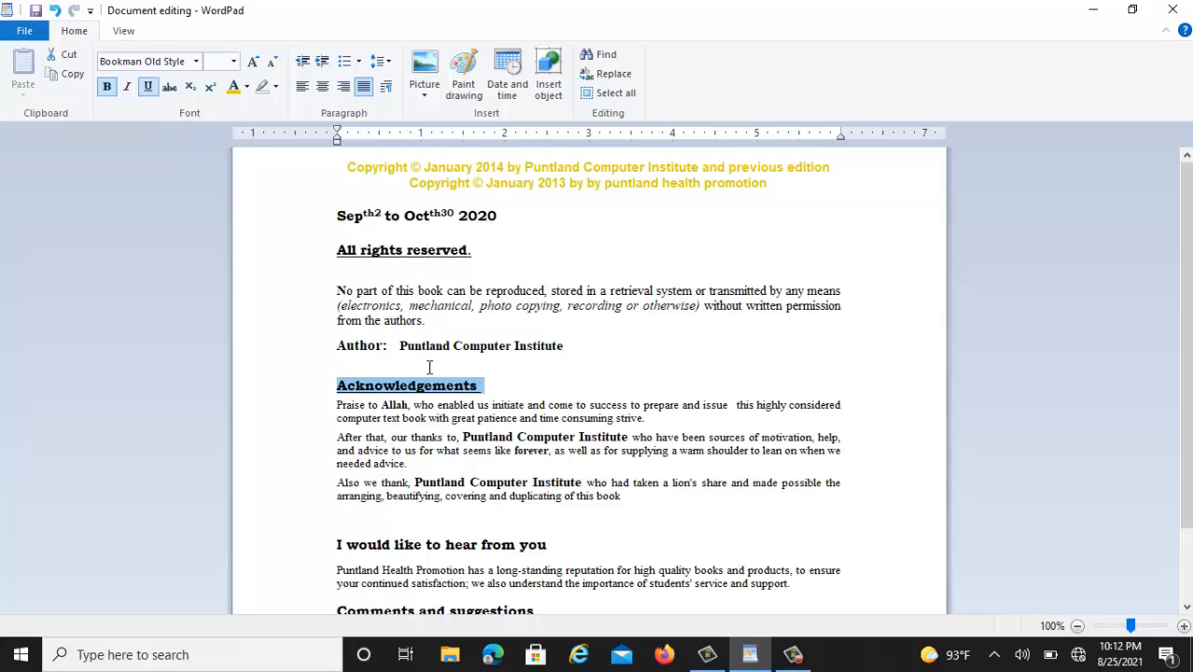
left_click(471, 482)
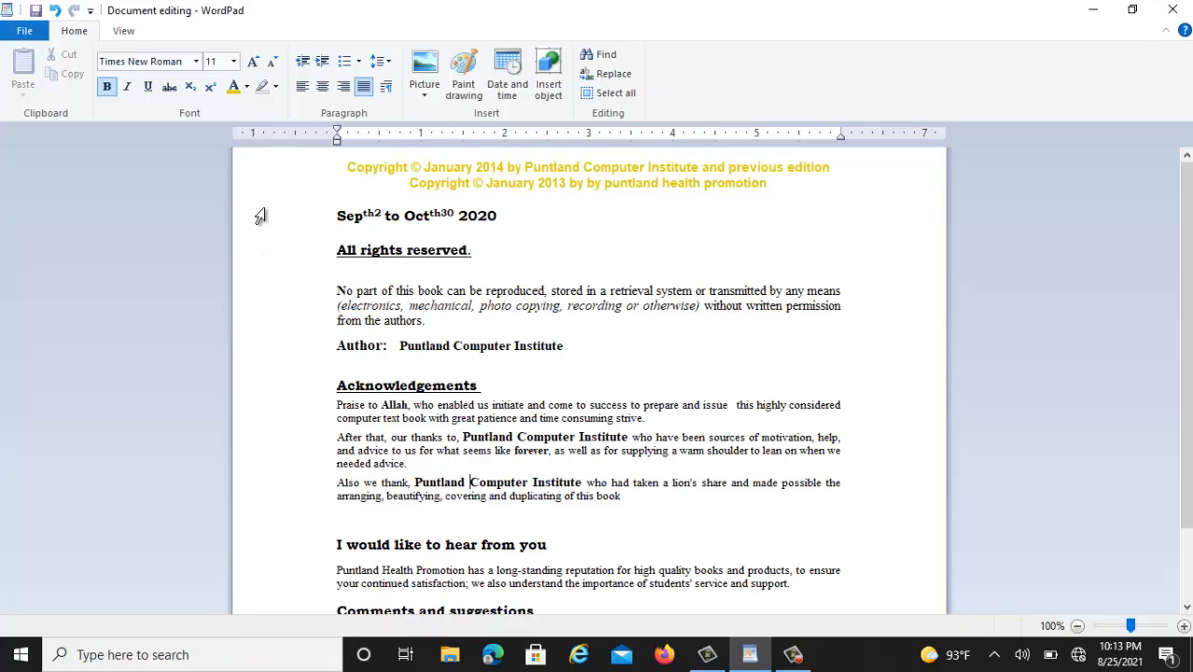
left_click(317, 392)
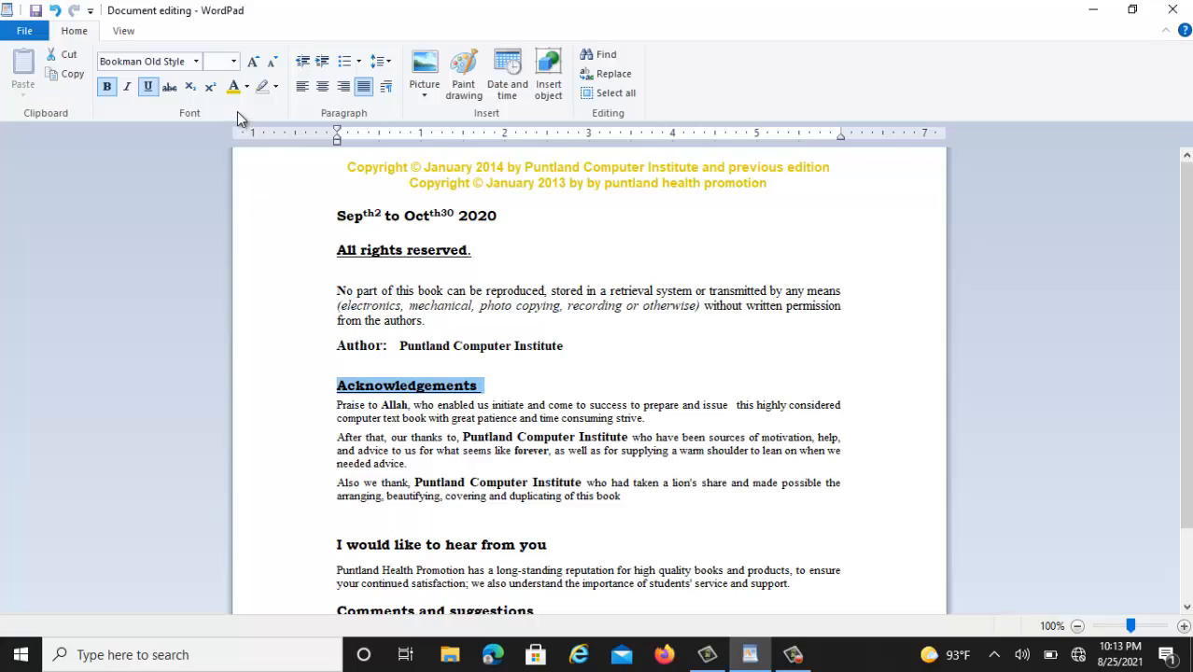
left_click(246, 86)
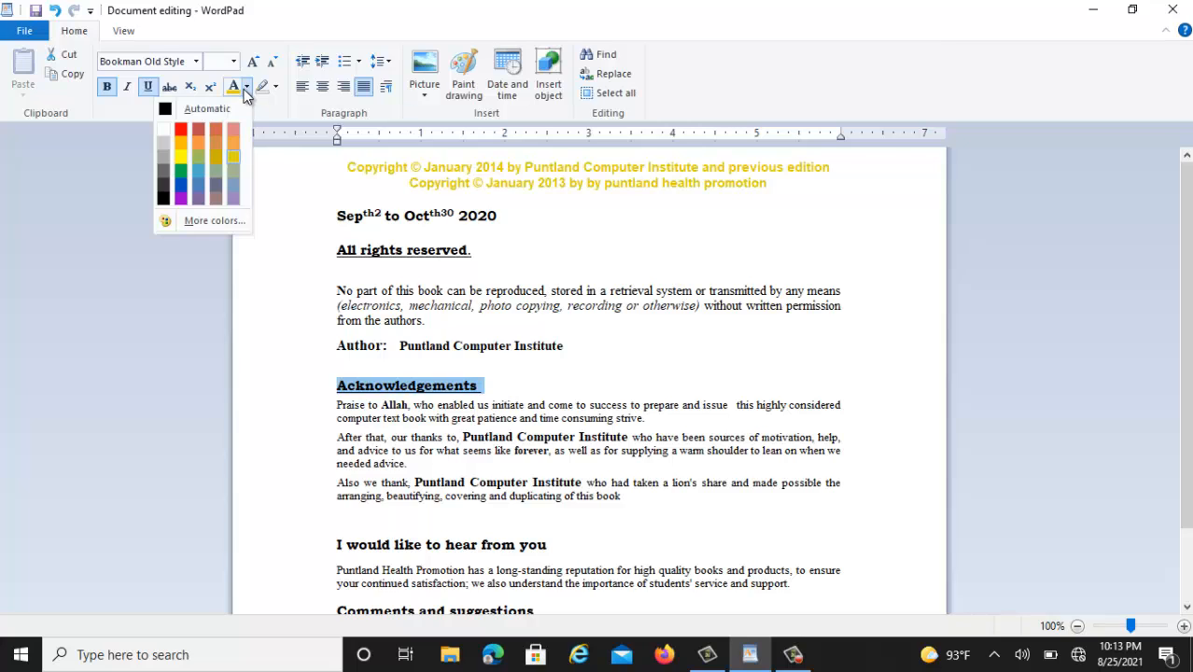
left_click(185, 193)
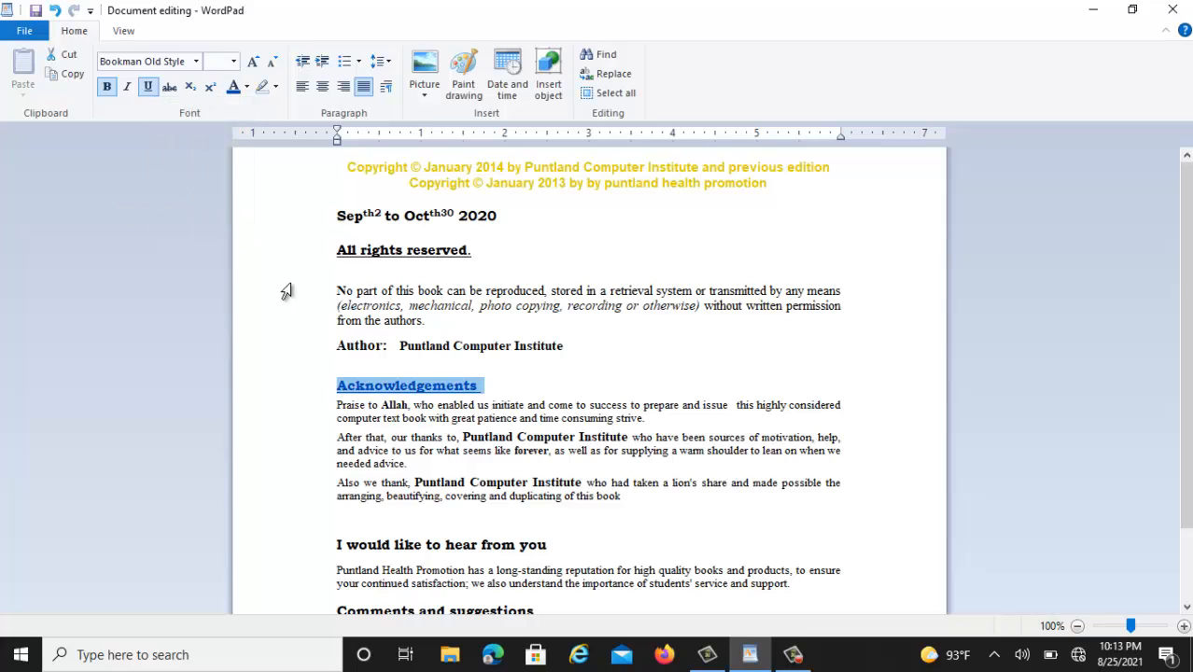
left_click(407, 432)
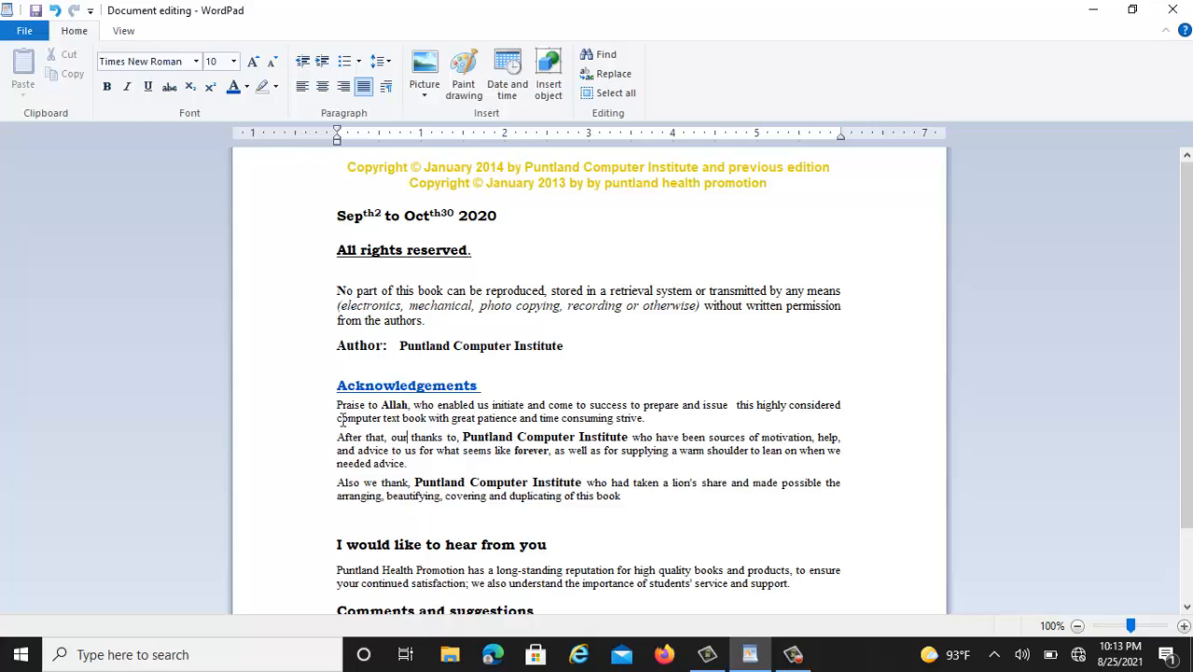
left_click_drag(331, 406, 355, 469)
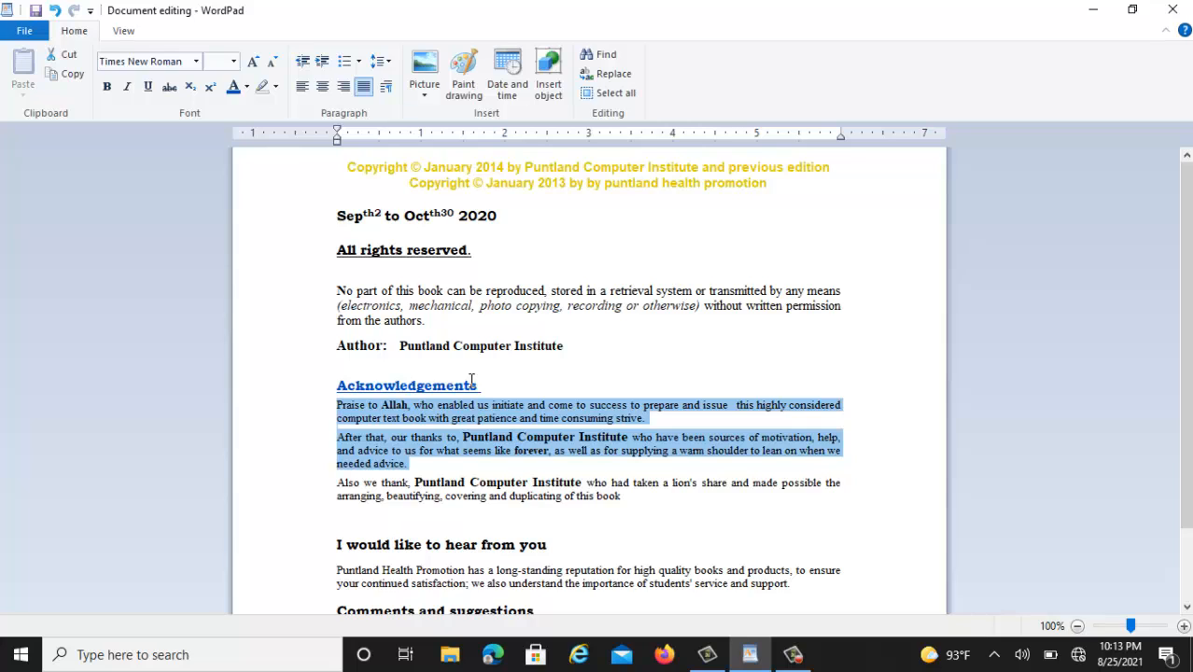
left_click(853, 387)
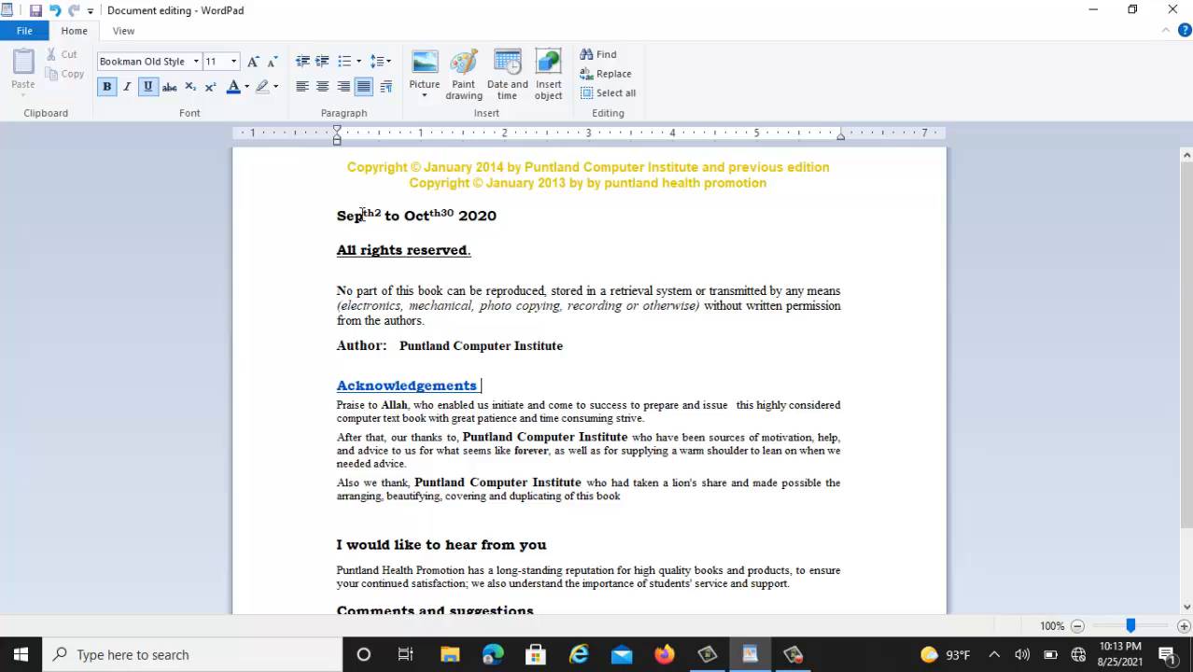
left_click(453, 216)
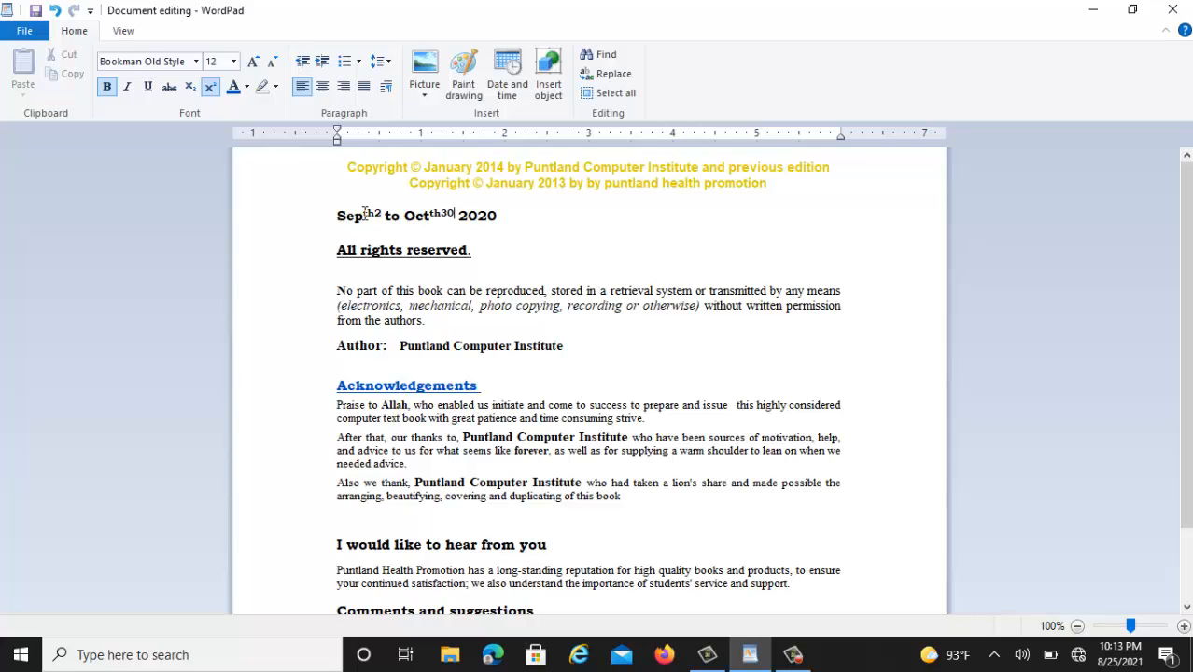
Remove the superscript from "th2" after "Sep" in the date line and reapply it
left_click_drag(364, 212, 383, 212)
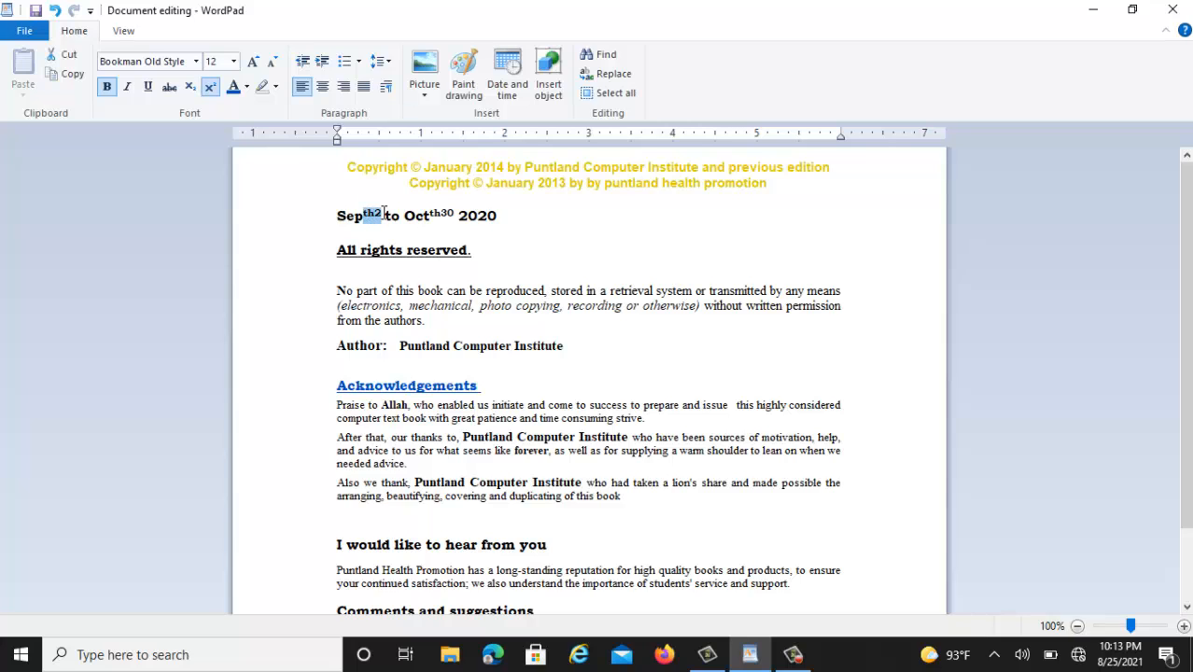
left_click(209, 89)
left_click(340, 279)
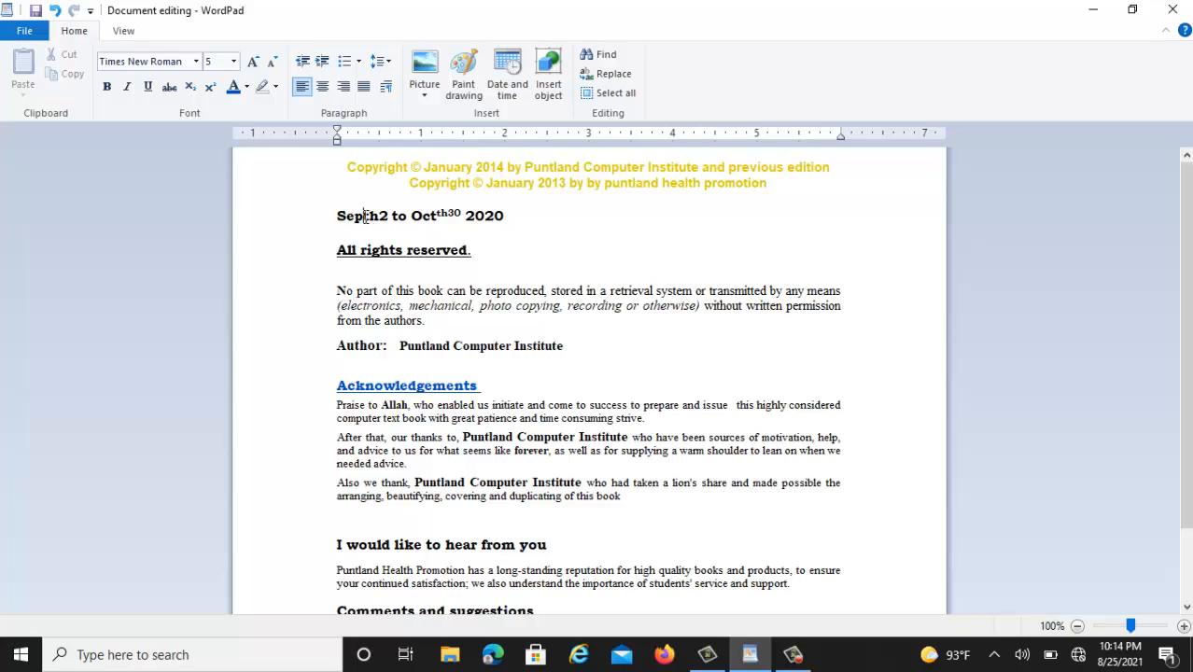
left_click_drag(364, 216, 377, 217)
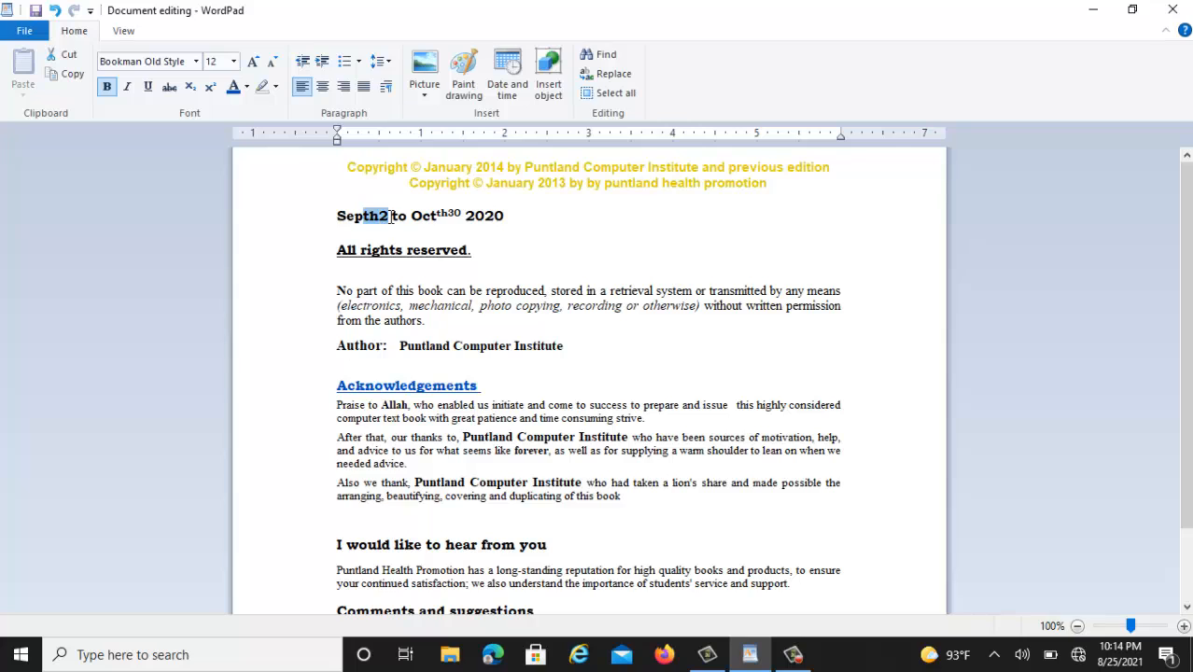
left_click(212, 88)
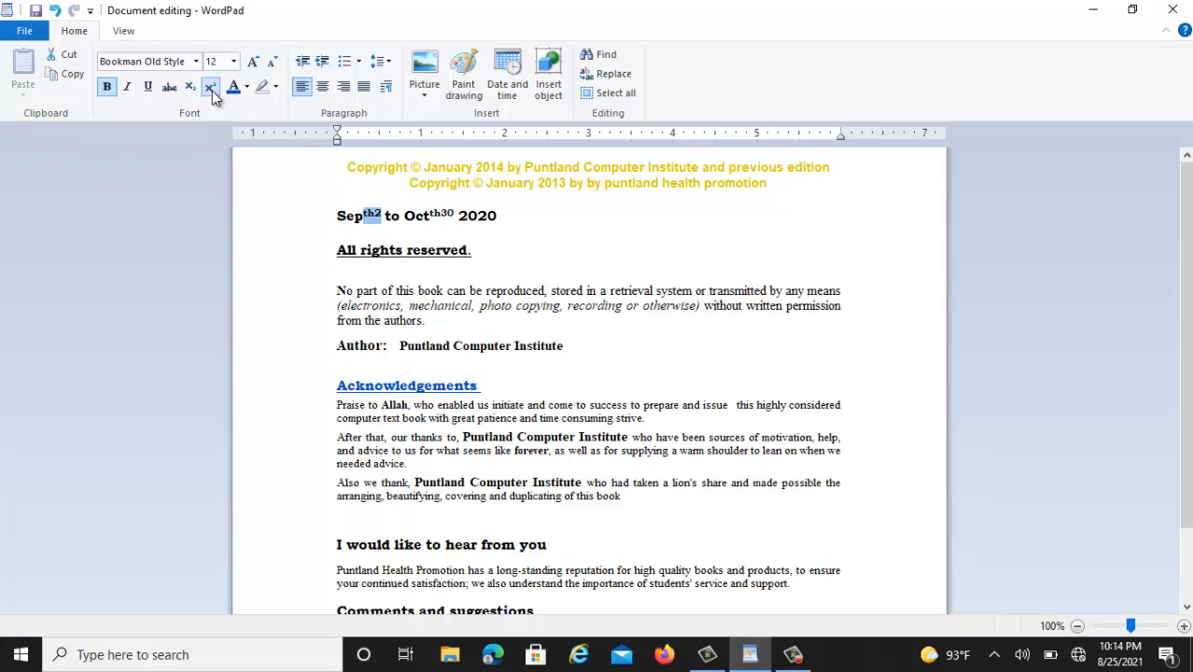
left_click(417, 220)
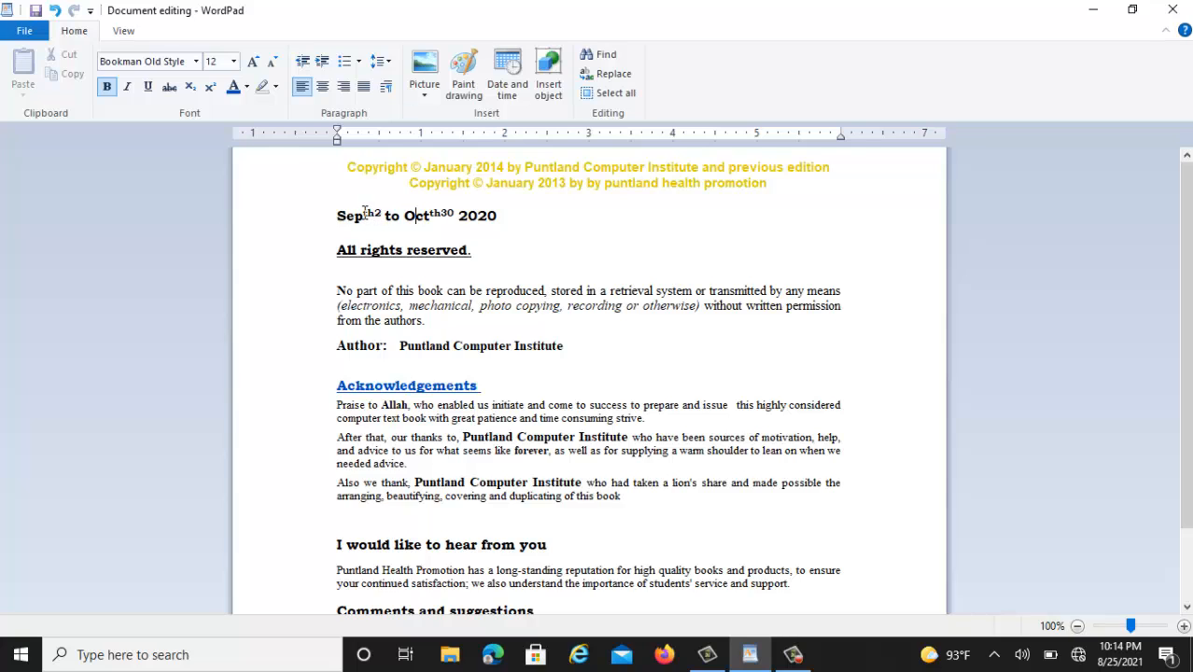
Try subscript on "th2" after "Sep" in the date line, and set it back to superscript
left_click_drag(364, 211, 384, 212)
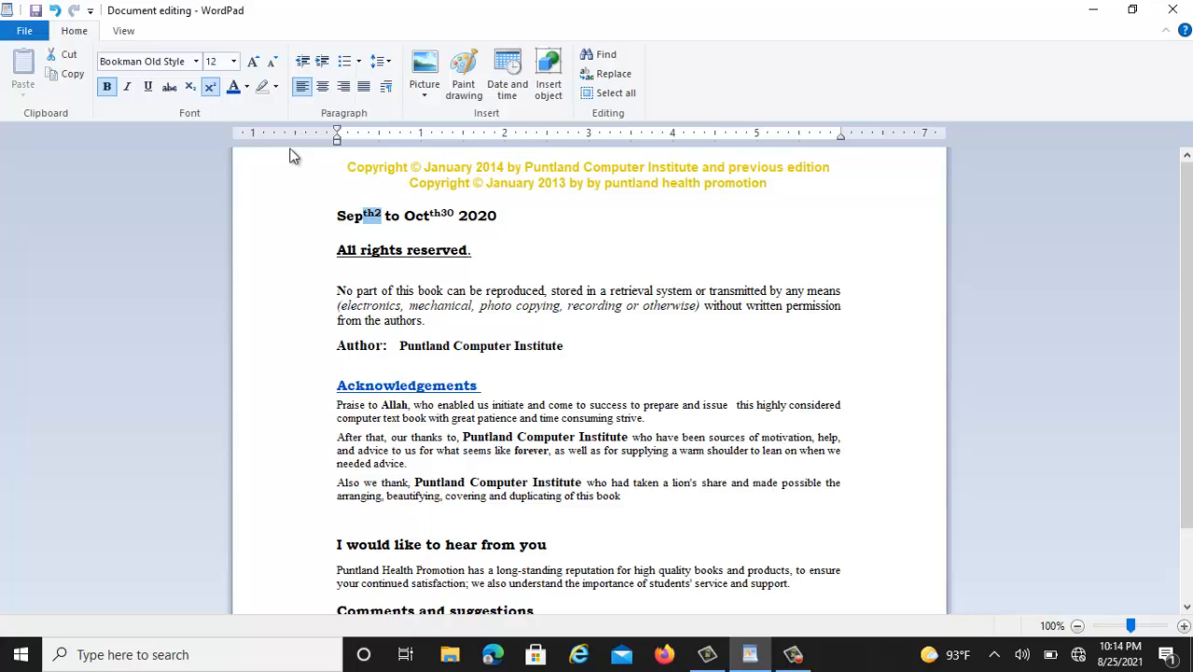
left_click(190, 93)
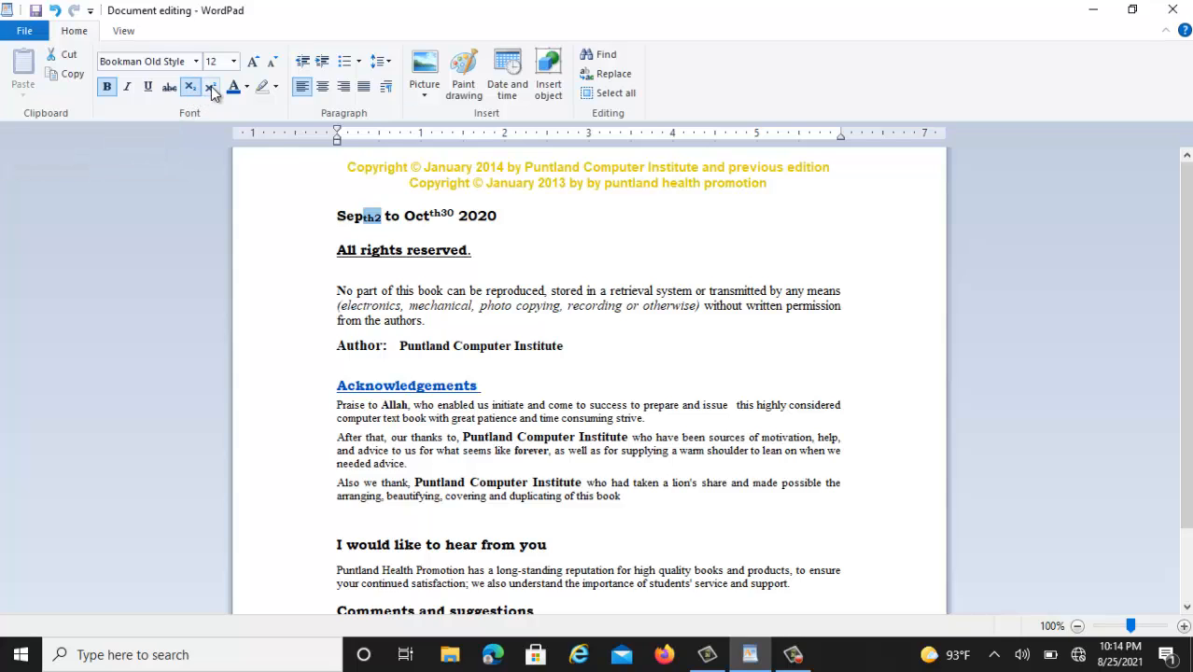
left_click(213, 89)
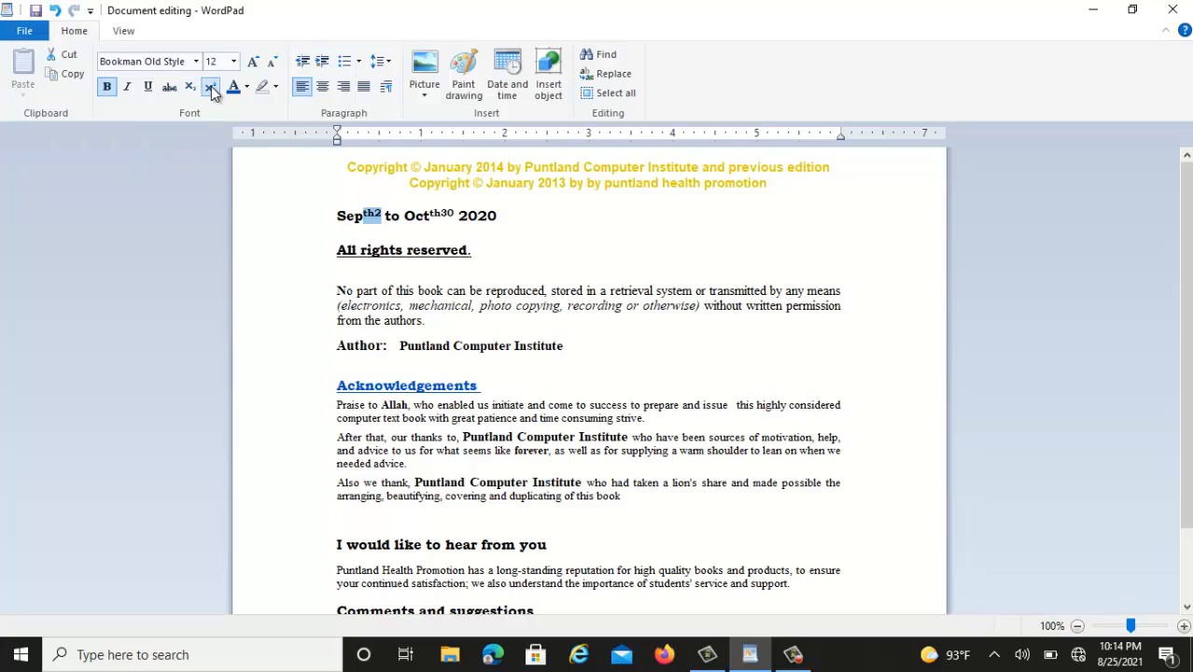
left_click(407, 250)
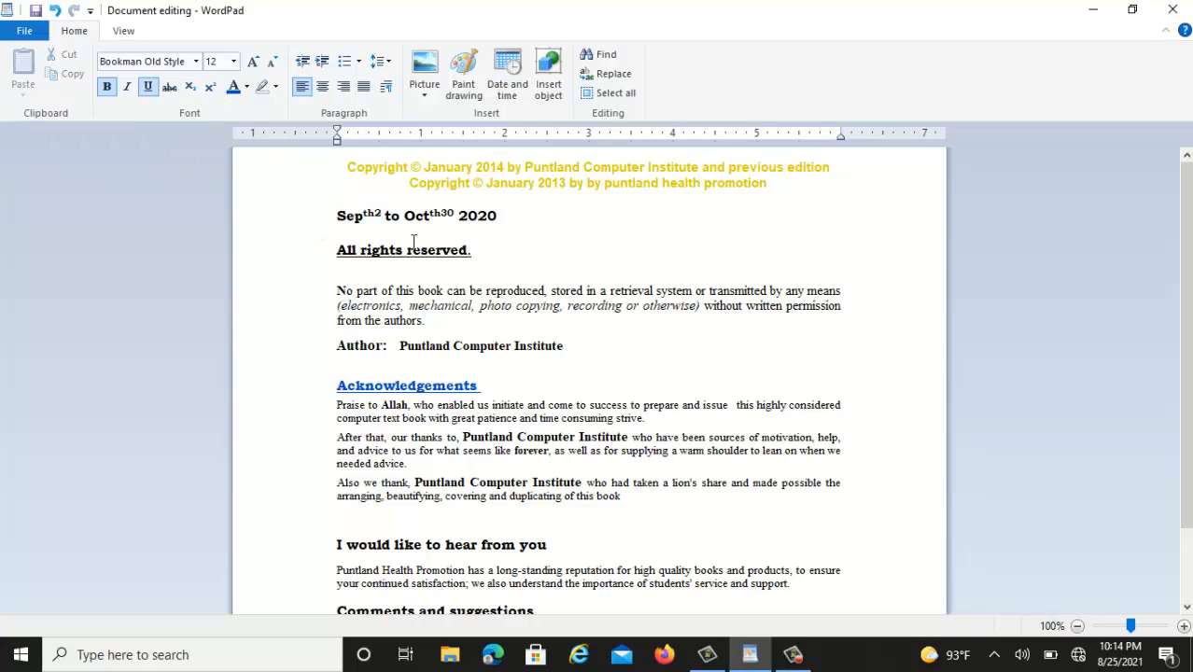
Recolor the whole date line red and change its font to Bernard MT Condensed
left_click(291, 218)
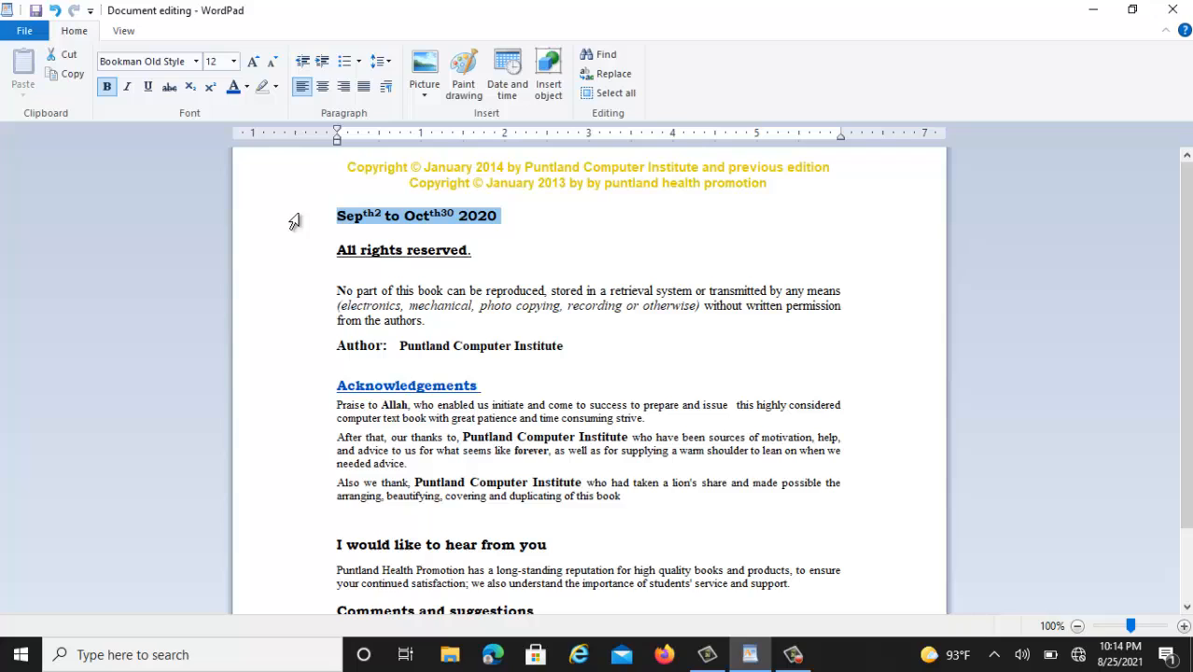
left_click(246, 87)
left_click(182, 128)
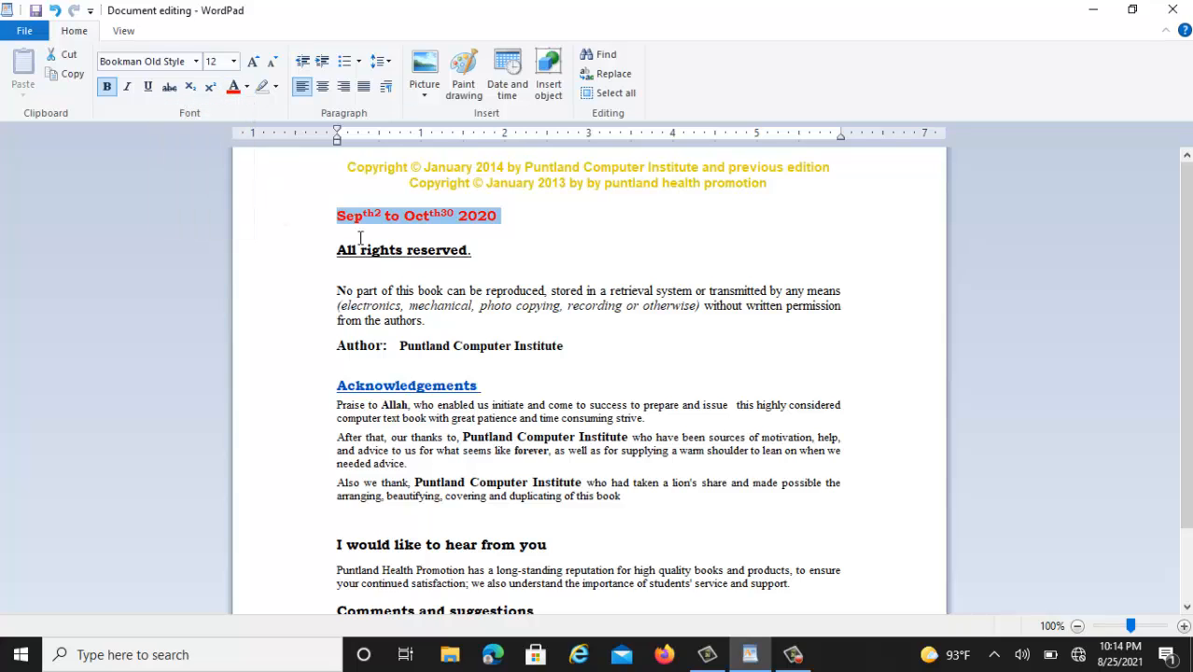
left_click(464, 327)
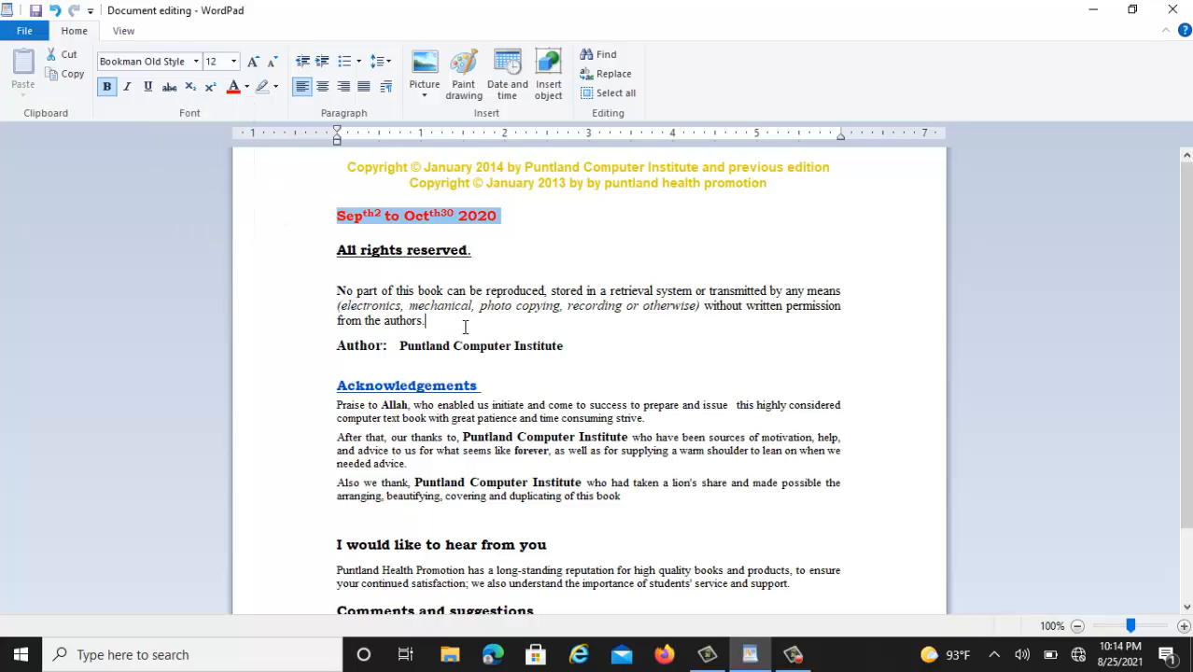
left_click(303, 218)
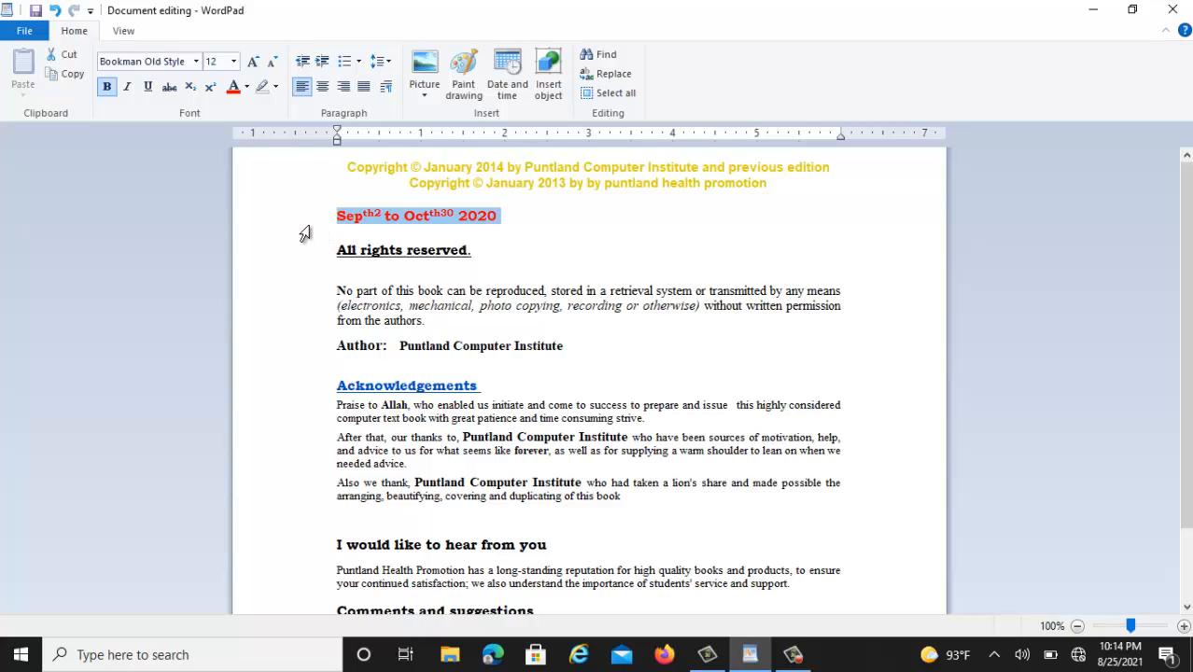
left_click(196, 60)
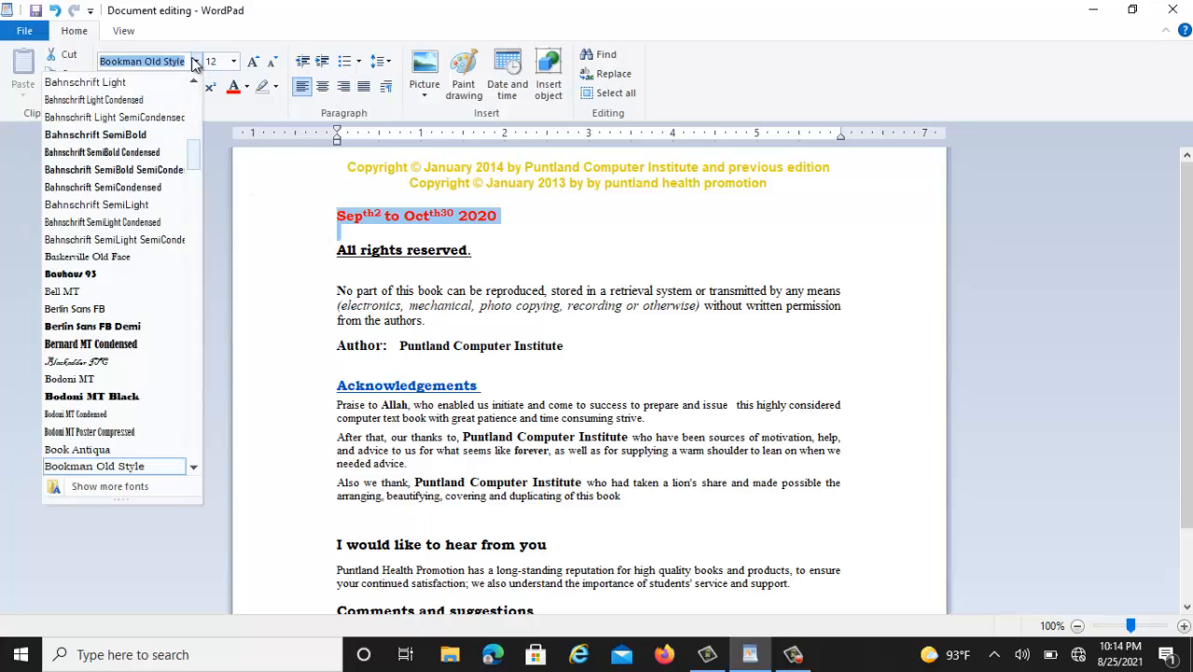
left_click(107, 345)
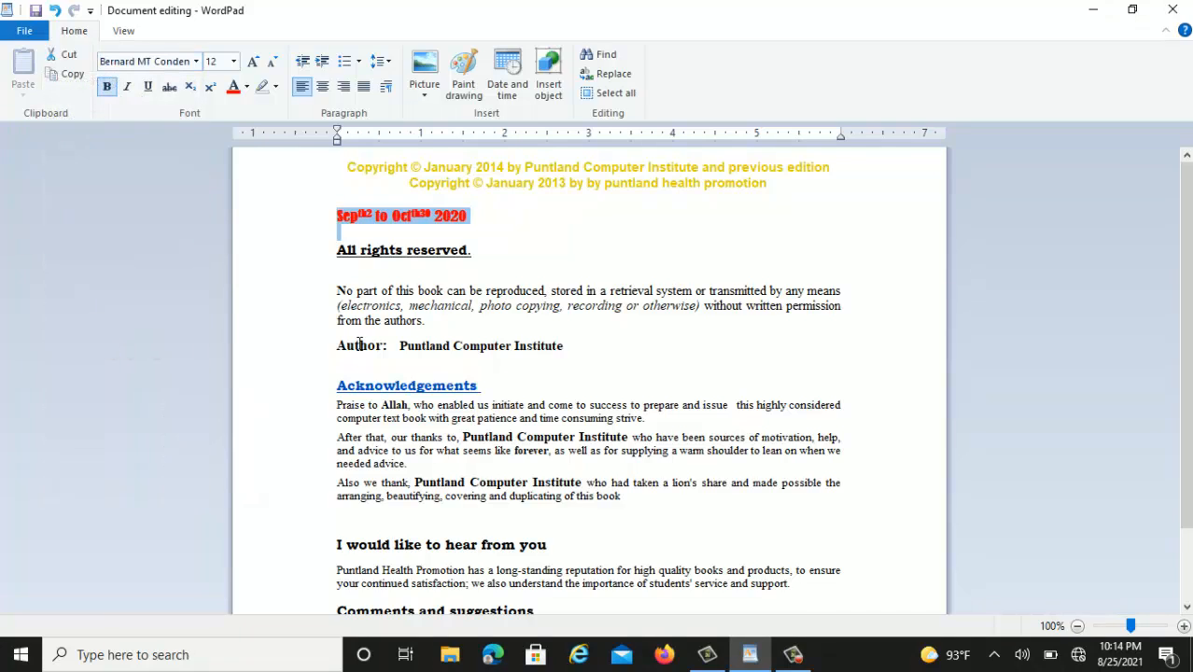
Try the fonts Algerian, Arial Unicode MS and Copperplate Gothic Bold on the two copyright lines, and set them back to Arial
left_click_drag(324, 170, 332, 190)
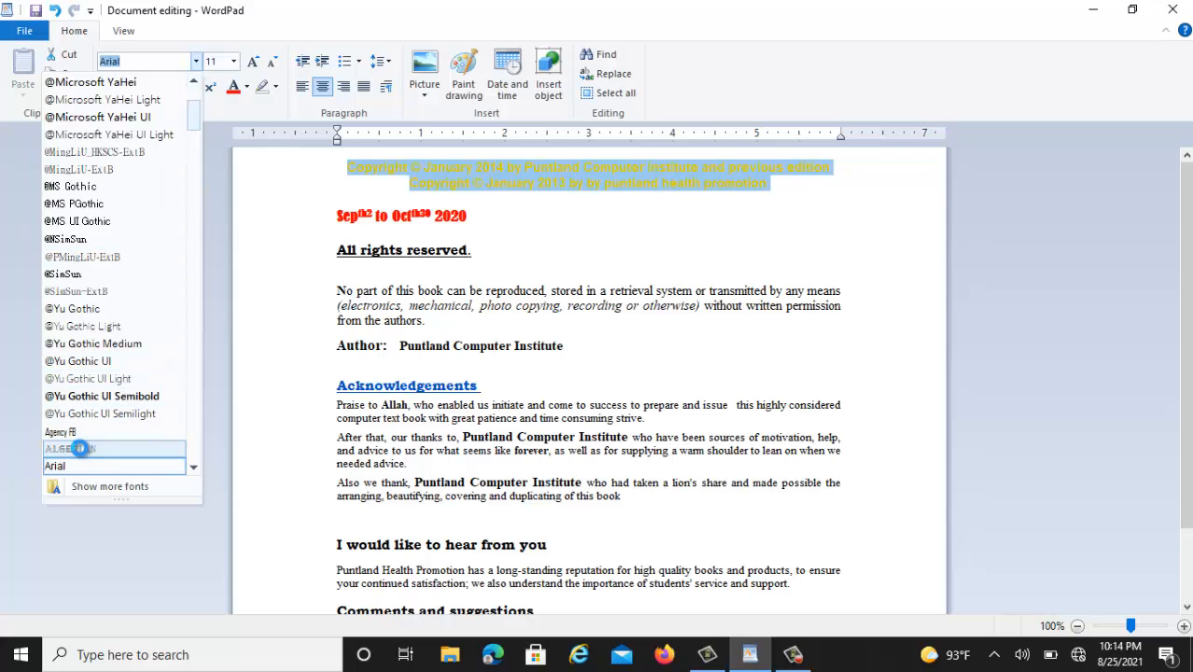
left_click(89, 450)
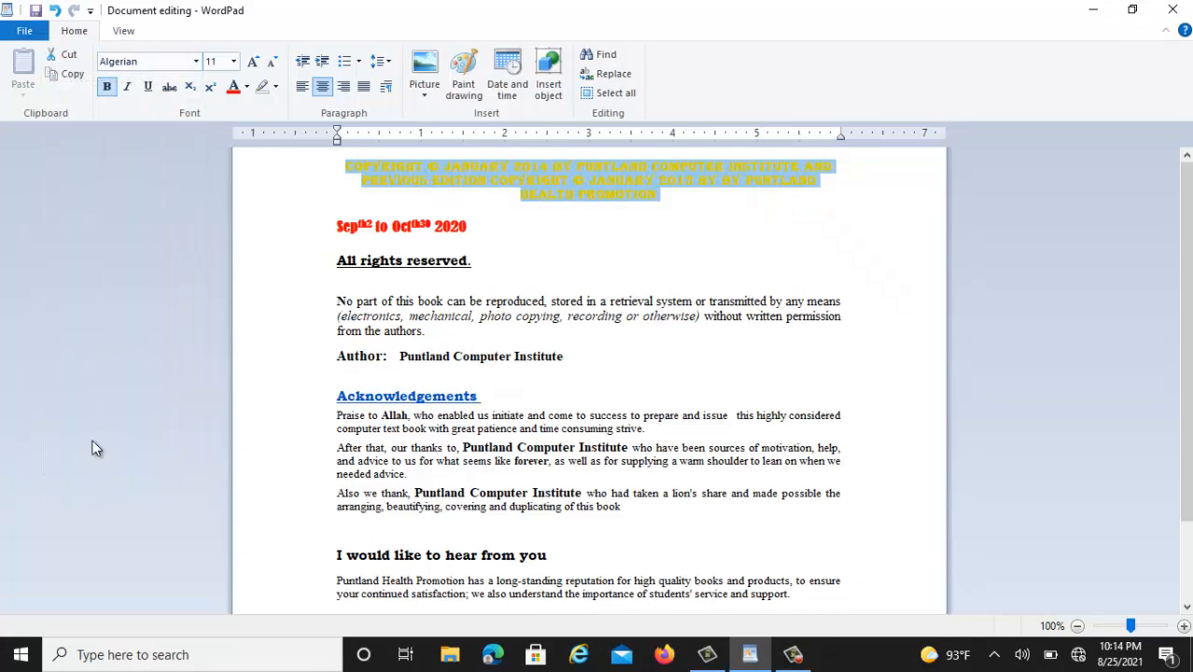
left_click(196, 61)
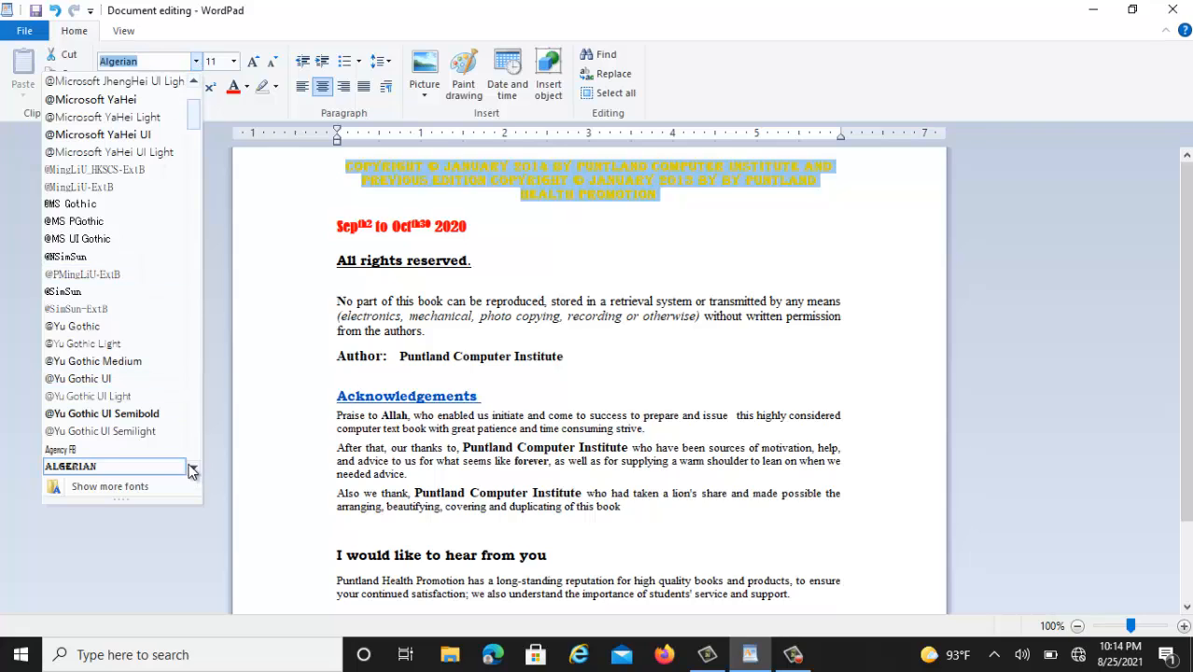
scroll(198, 462, "down", 2)
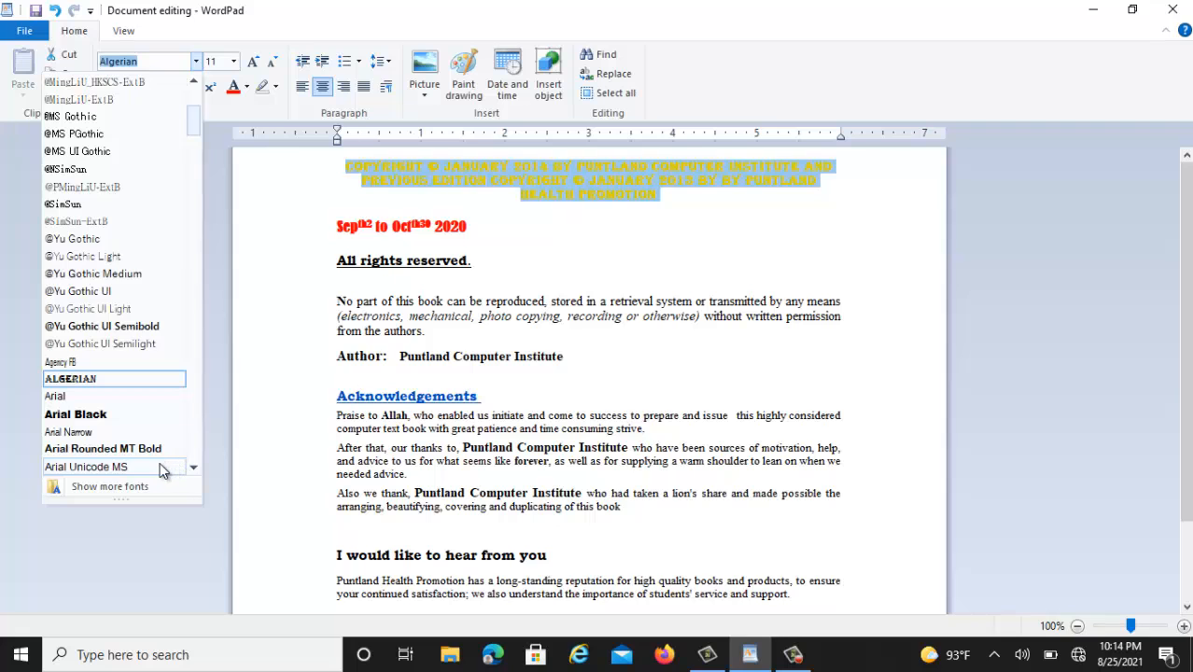
left_click(144, 462)
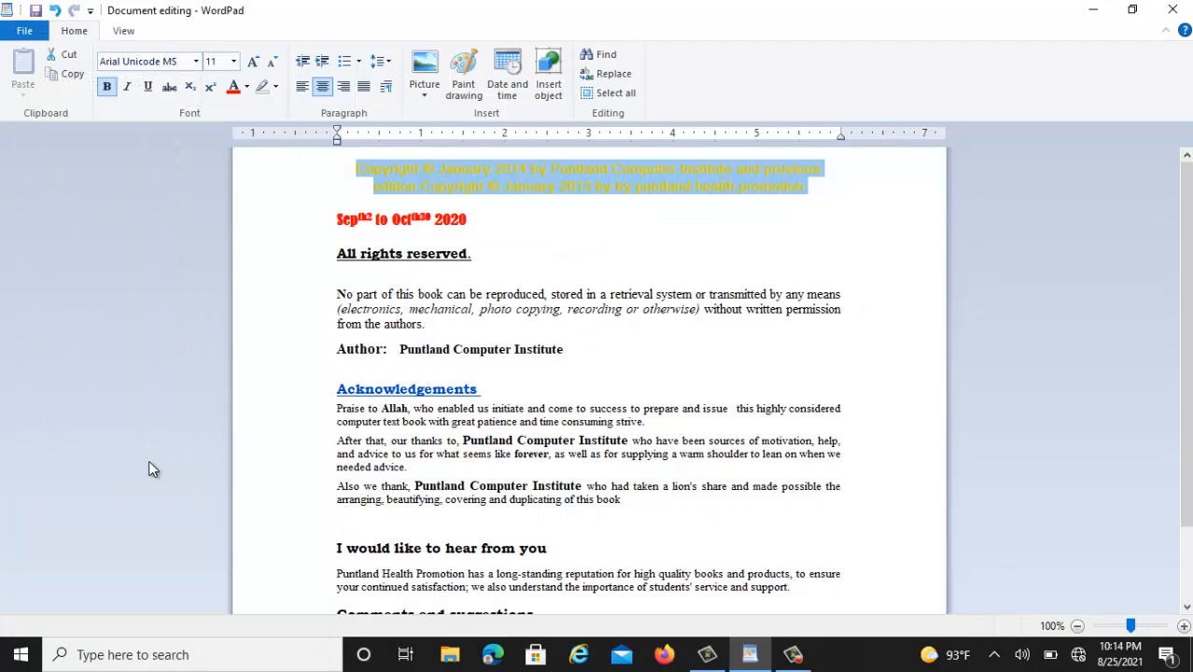
left_click(196, 61)
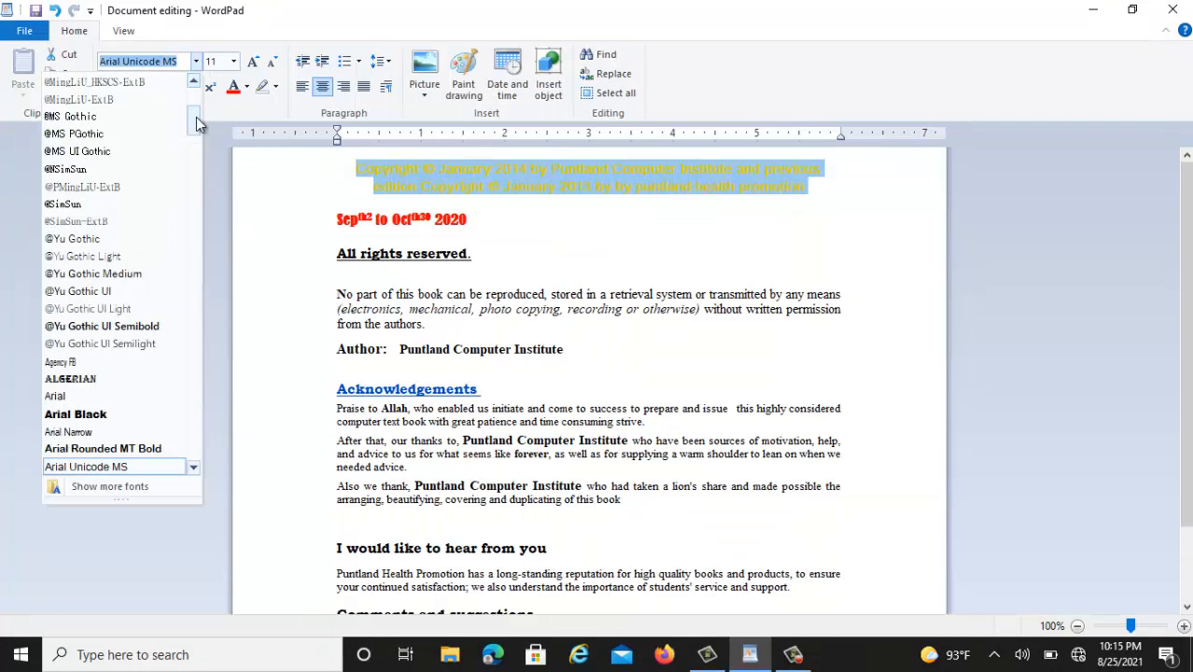
left_click_drag(198, 124, 209, 200)
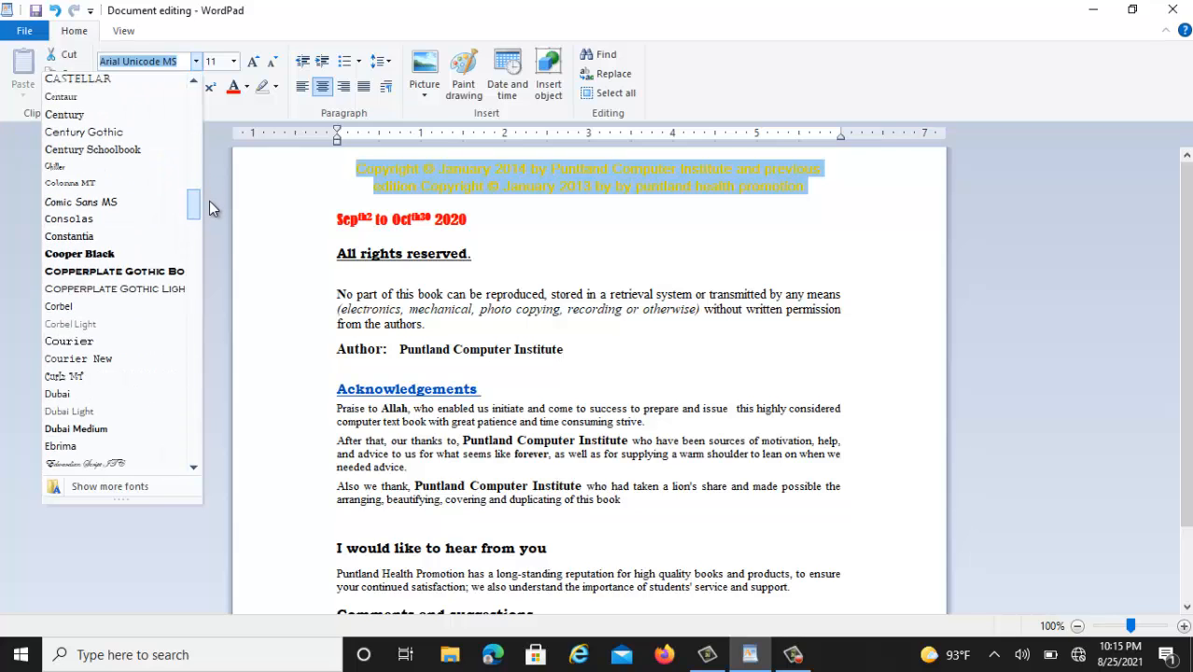
left_click(150, 271)
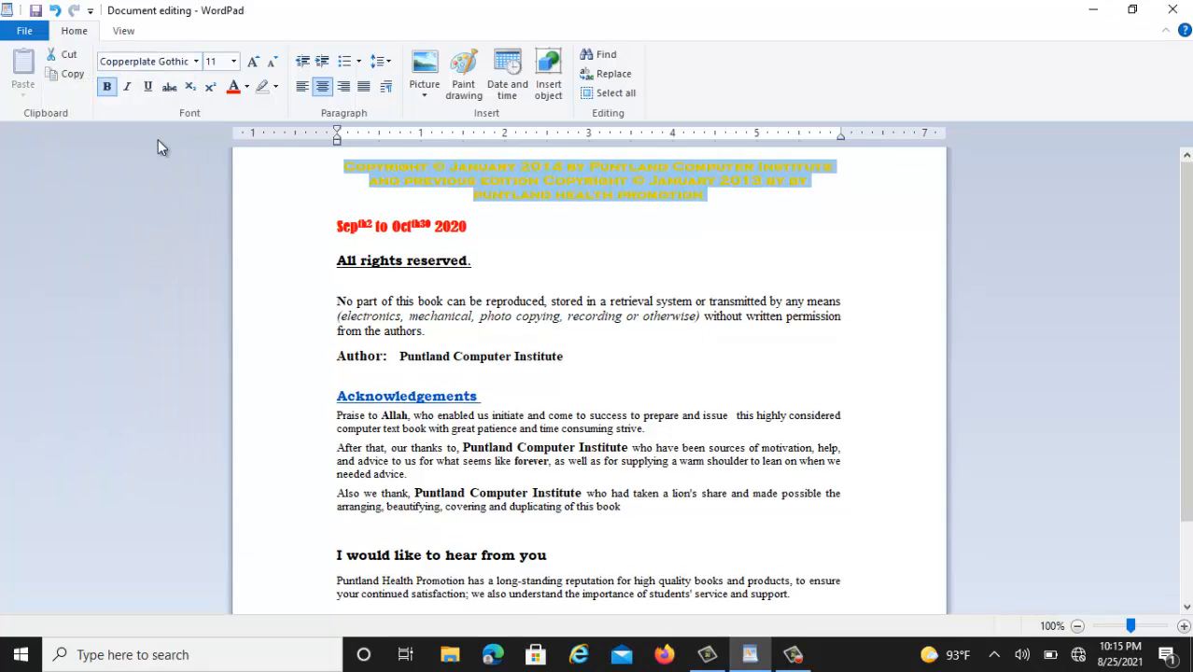
left_click(195, 60)
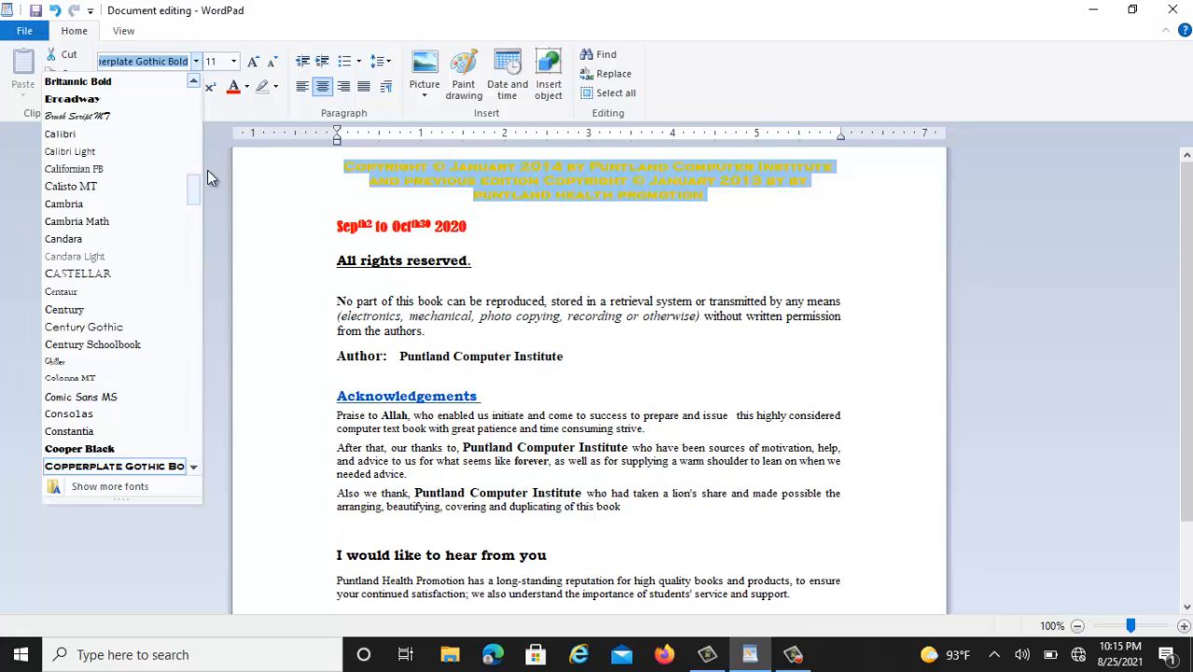
left_click_drag(197, 190, 193, 133)
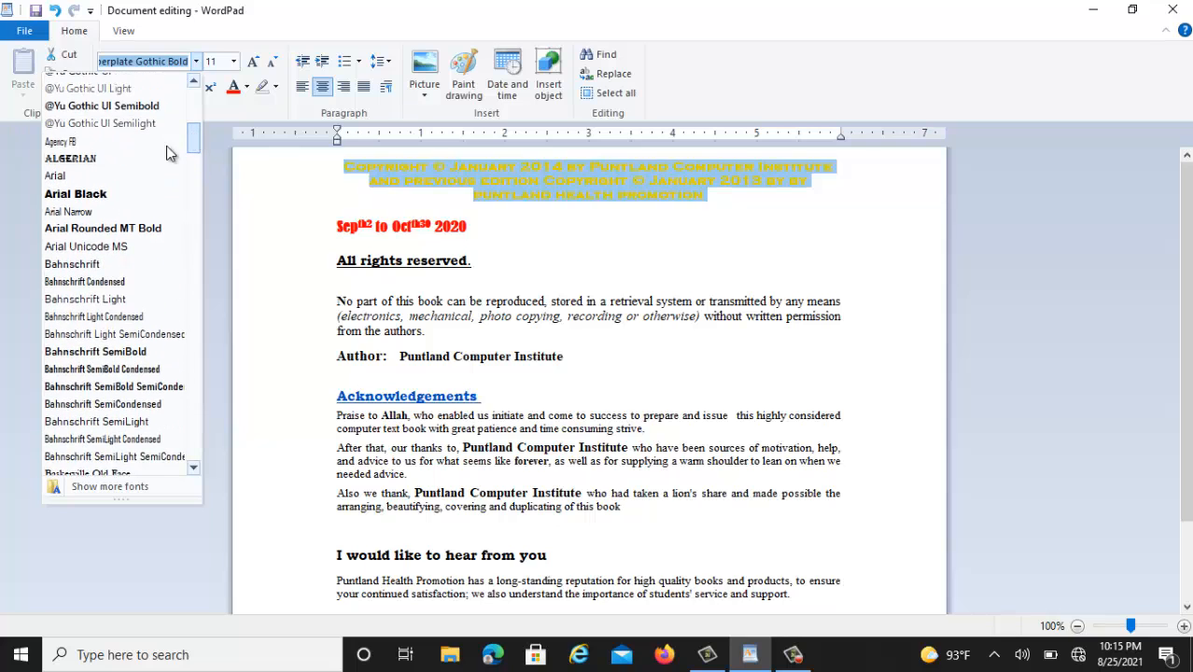
left_click(83, 178)
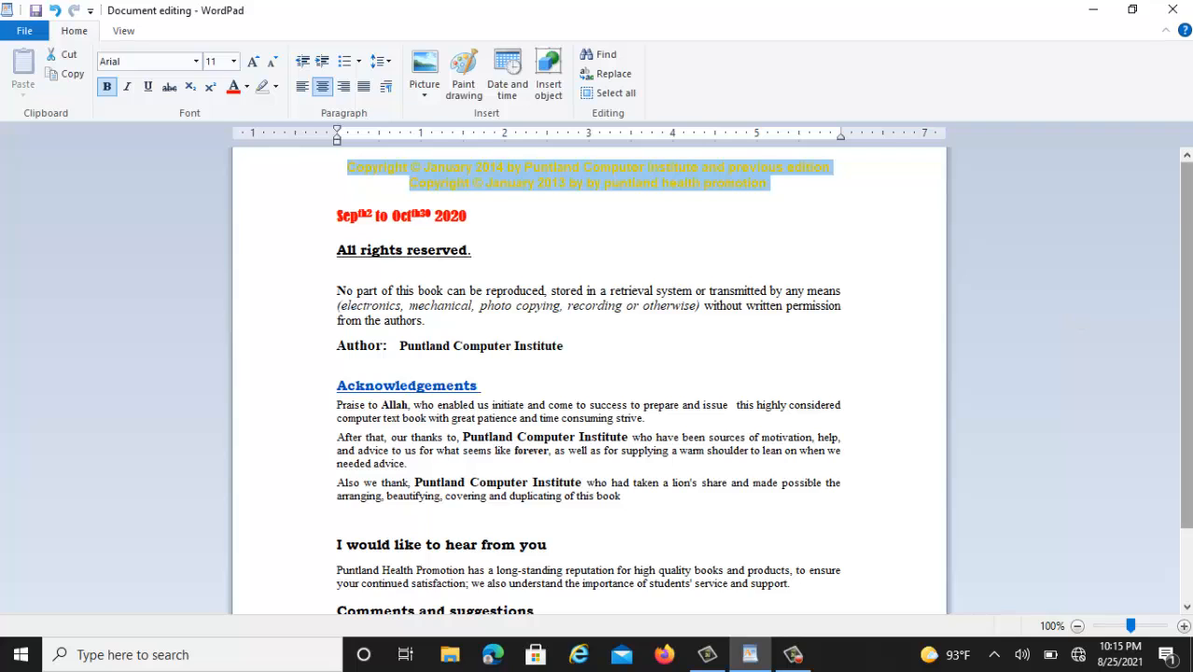
Highlight "Puntland Health Promotion" in the paragraph under "I would like to hear from you" in dark yellow
left_click_drag(1185, 222, 1190, 305)
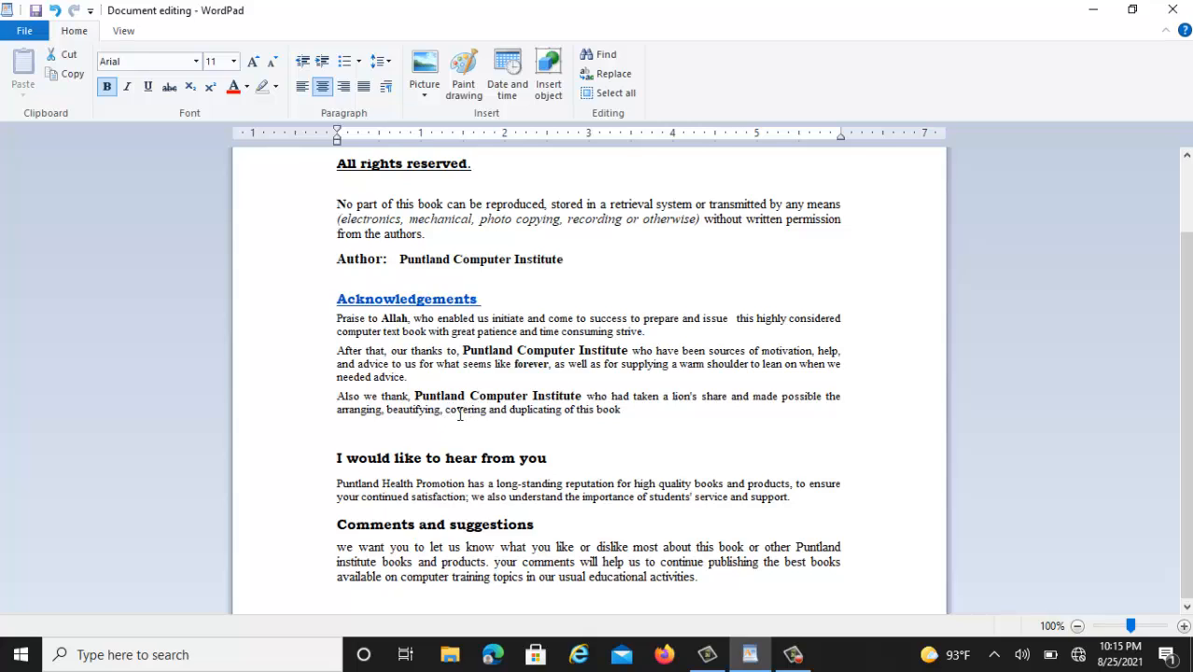
left_click(400, 438)
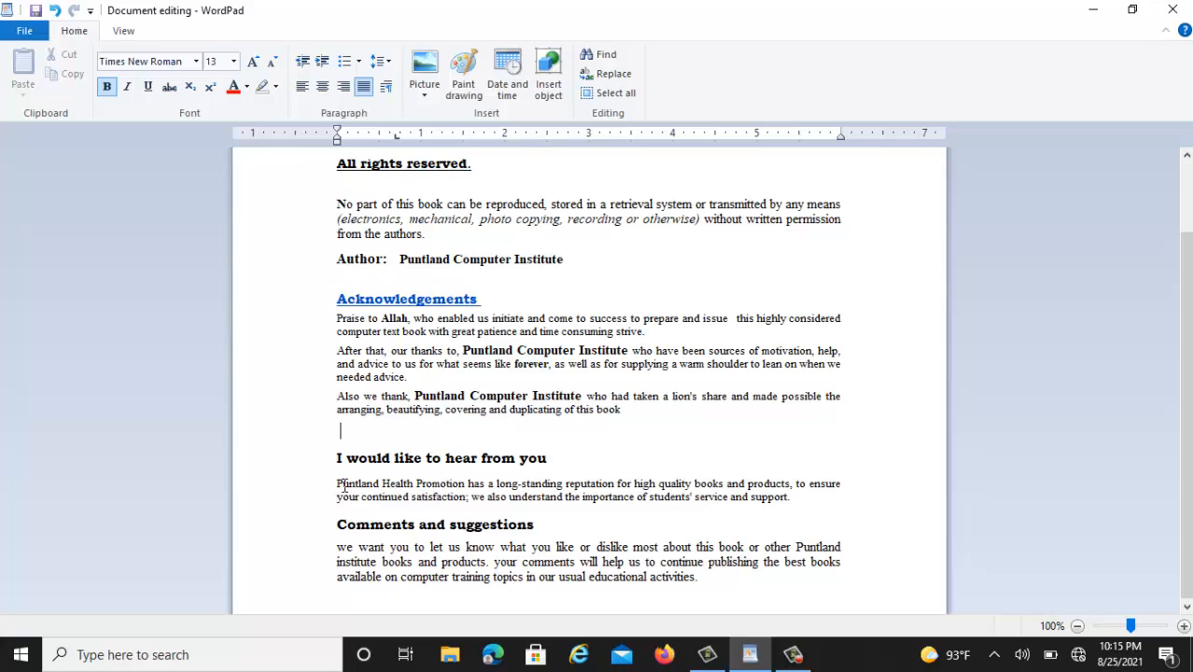
left_click_drag(338, 483, 457, 491)
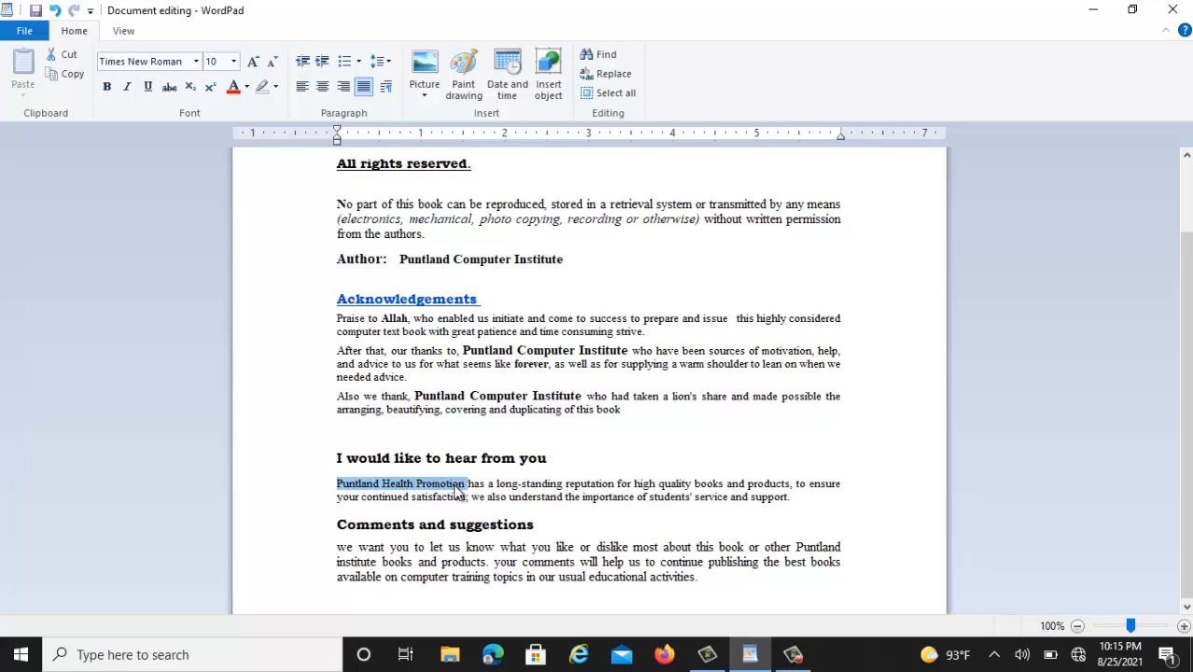
left_click(278, 86)
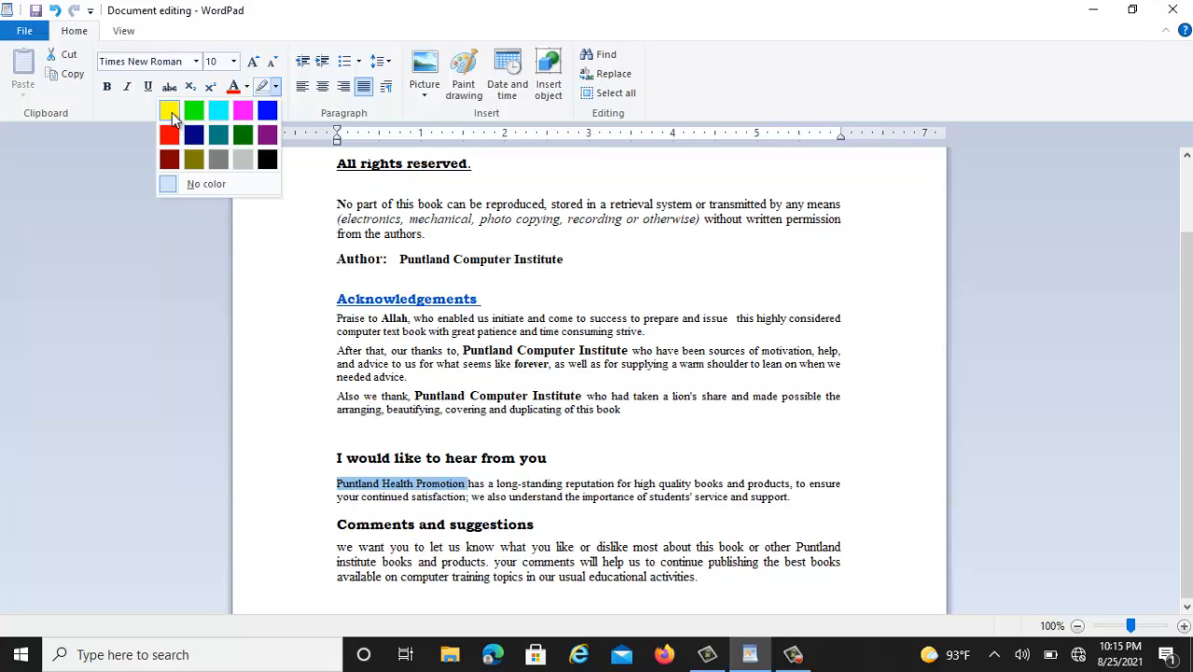
left_click(194, 161)
left_click(561, 524)
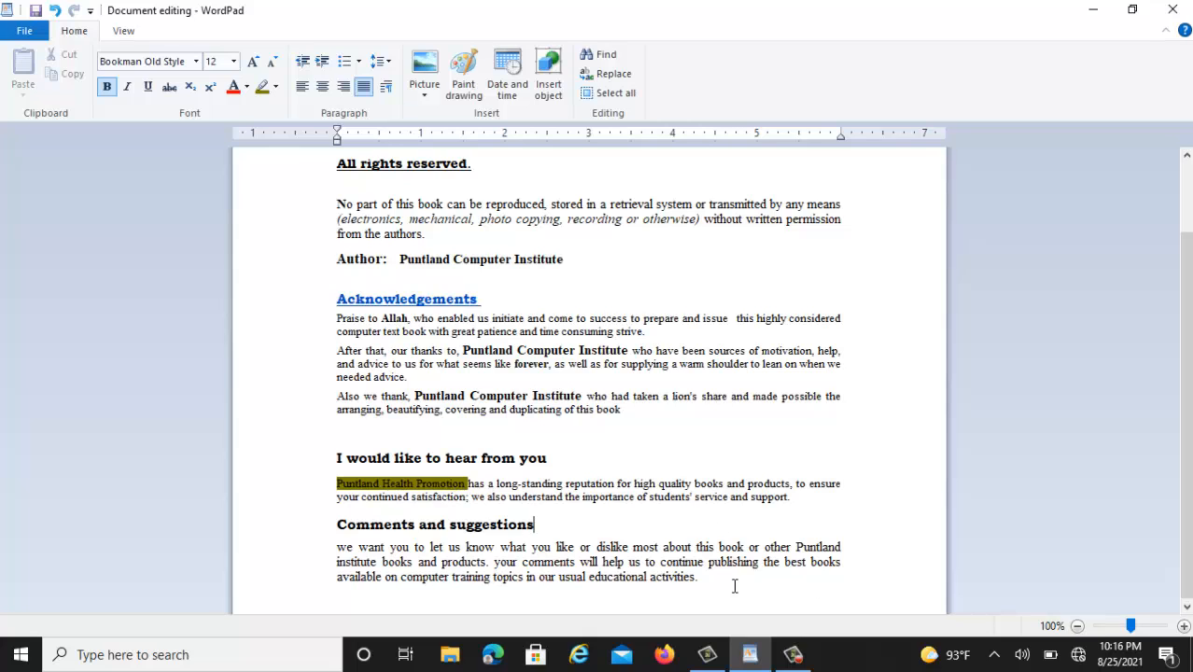
Highlight the last two lines of the "Comments and suggestions" paragraph in bright green
left_click_drag(708, 581, 365, 573)
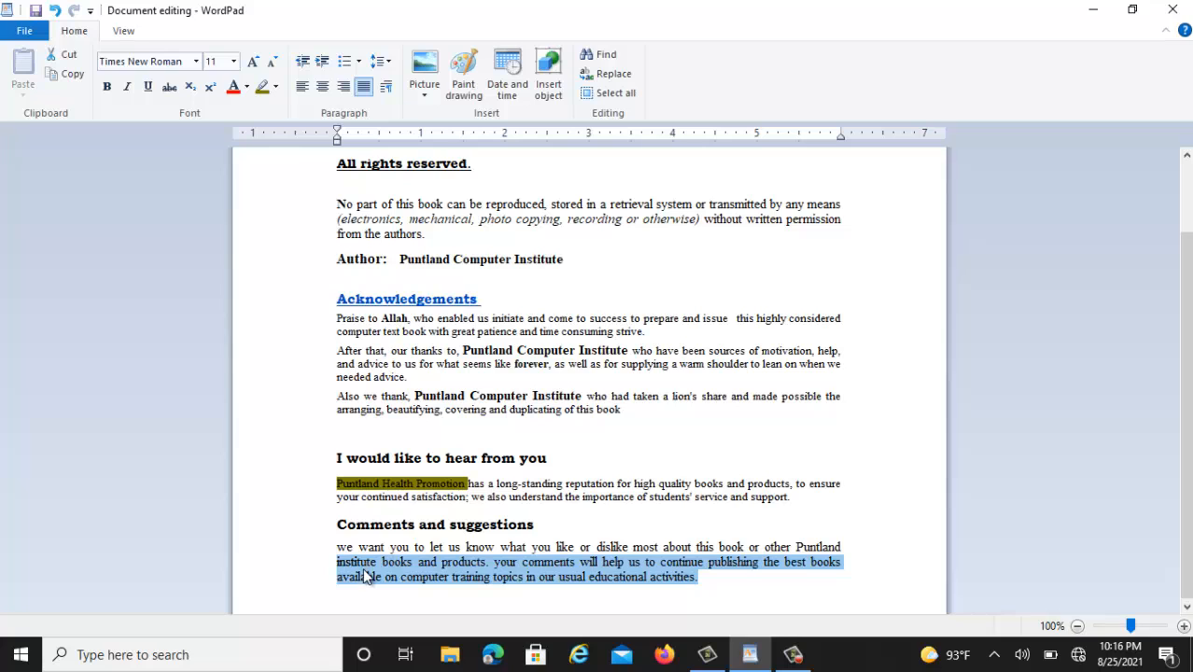
left_click(275, 84)
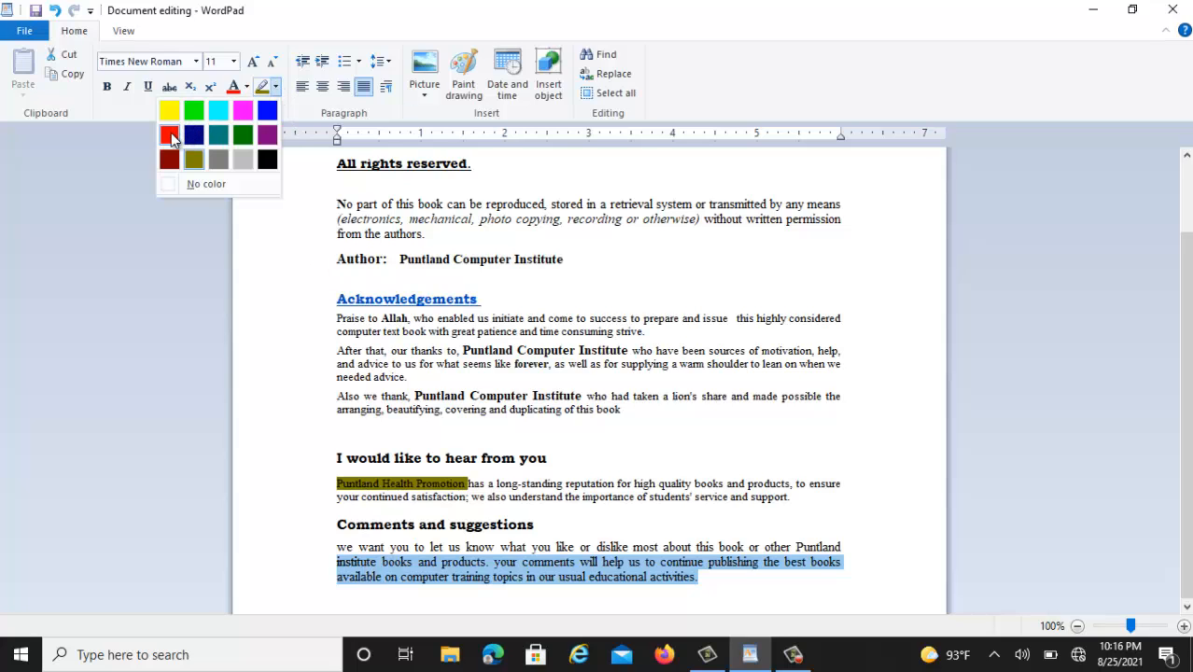
left_click(193, 110)
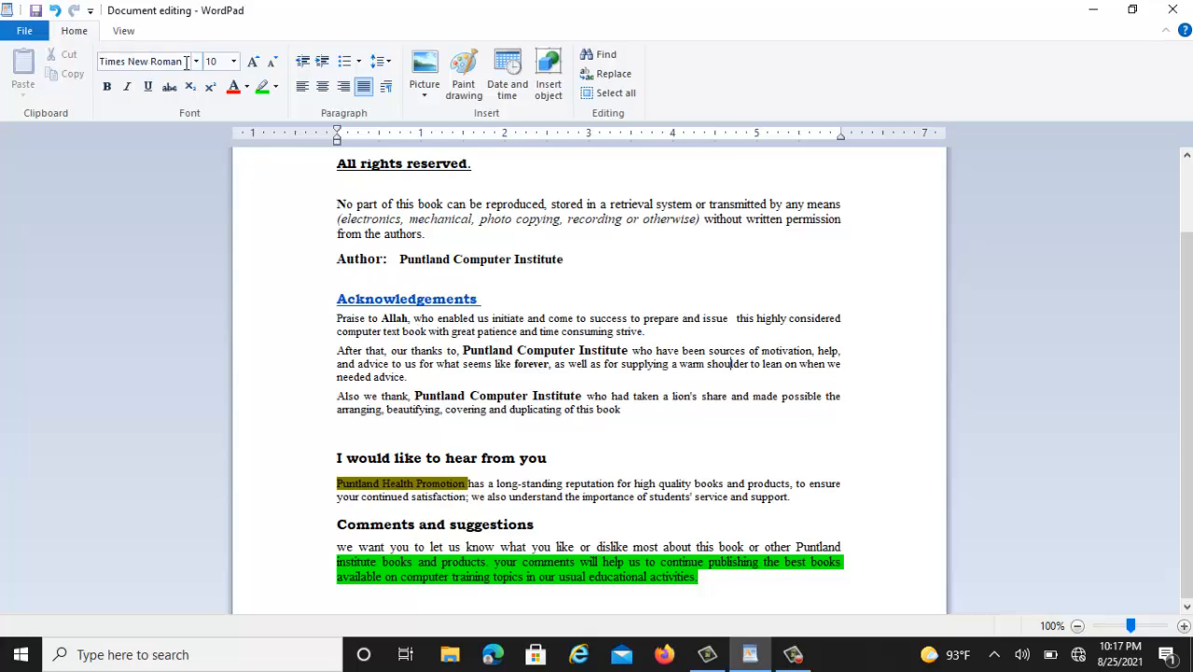
Italicize and underline the "Author: Puntland Computer Institute" line
left_click(310, 261)
left_click(127, 86)
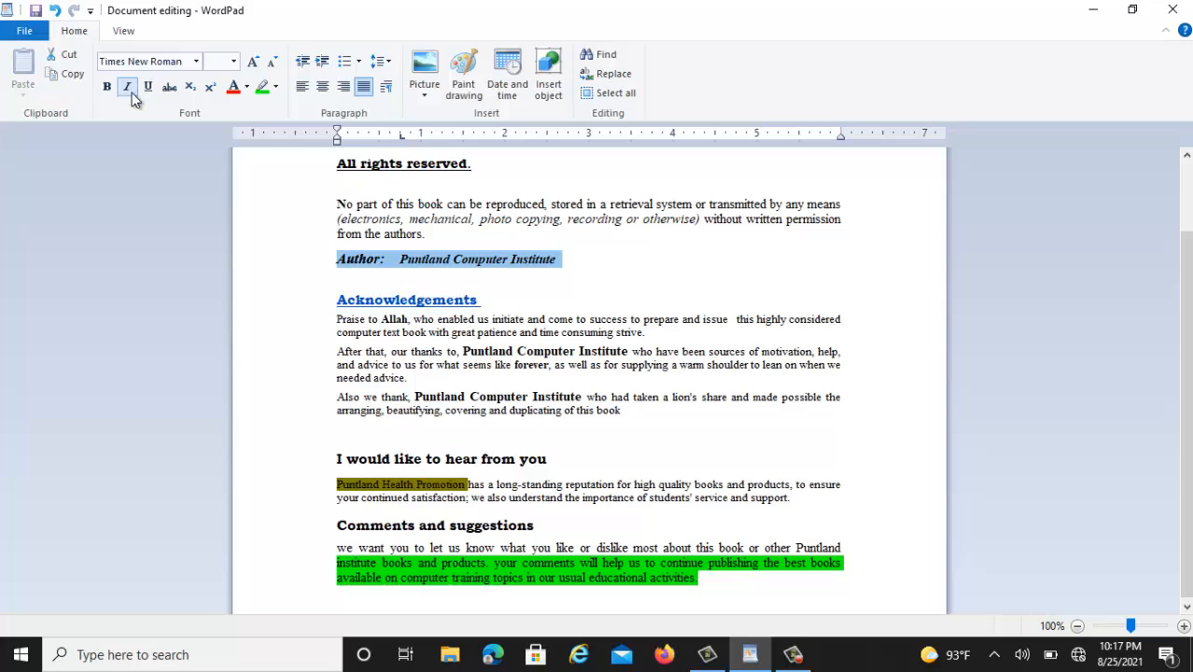
left_click(148, 88)
left_click(1186, 607)
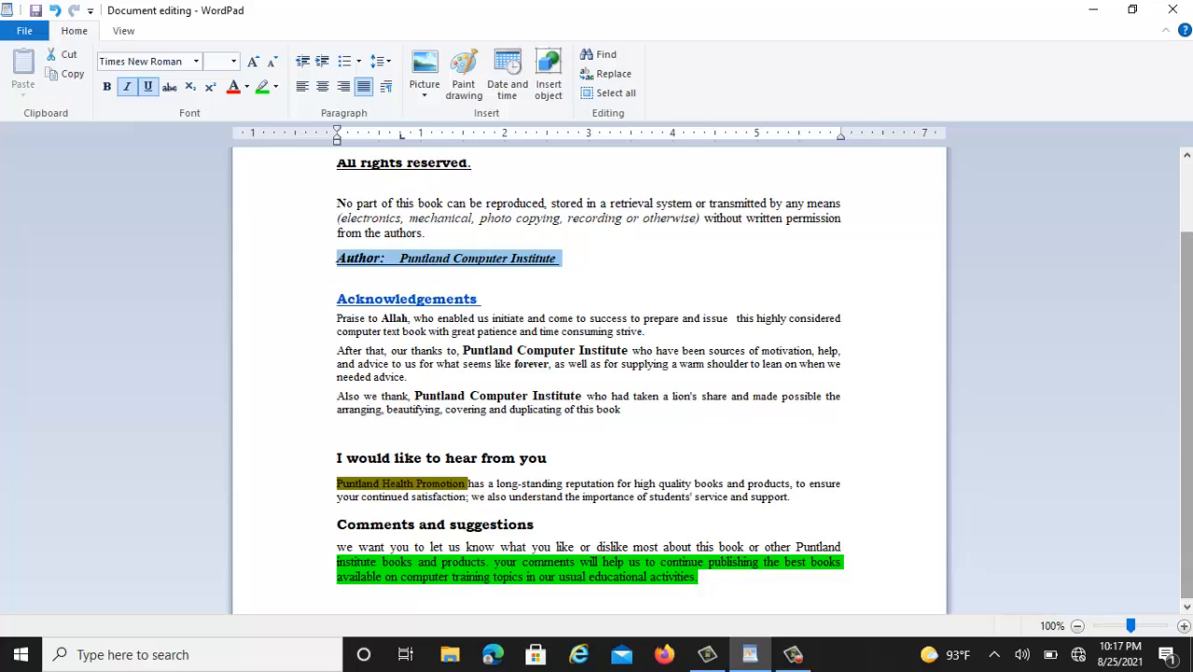
scroll(829, 239, "up", 2)
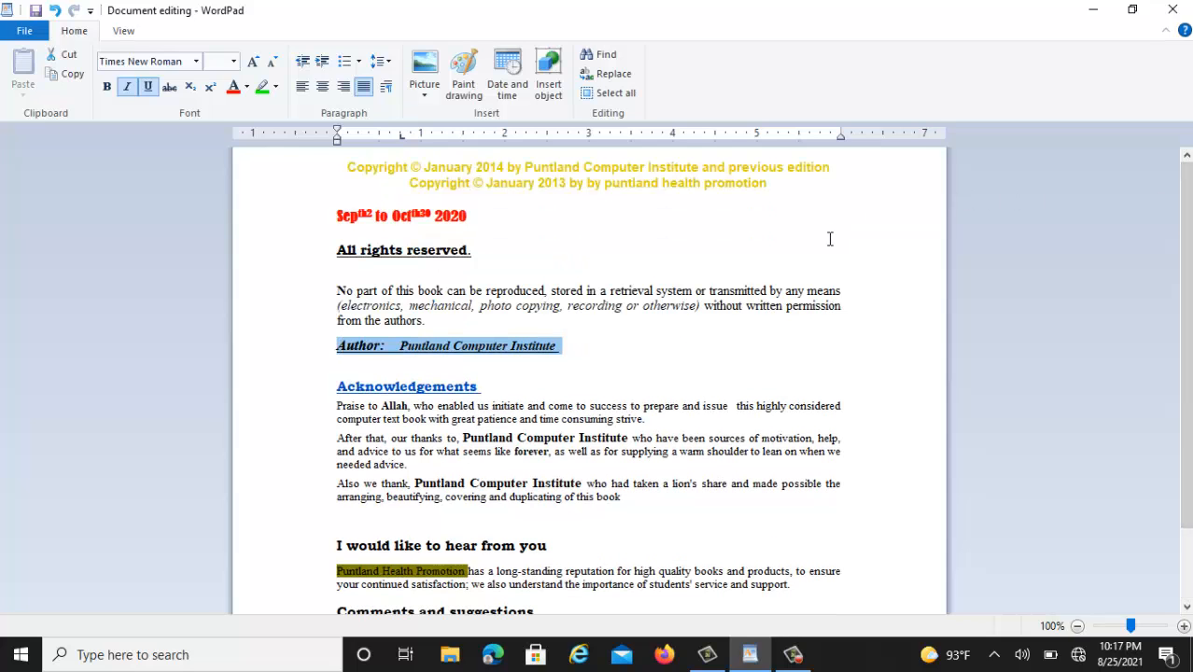
left_click(653, 346)
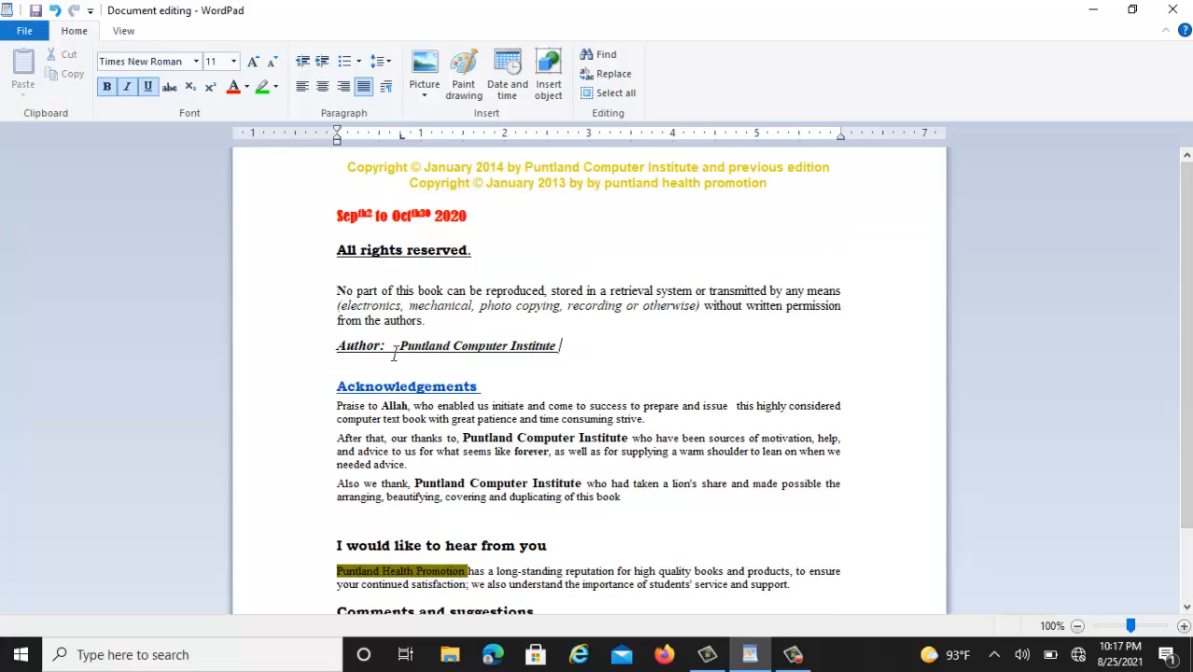
left_click(308, 354)
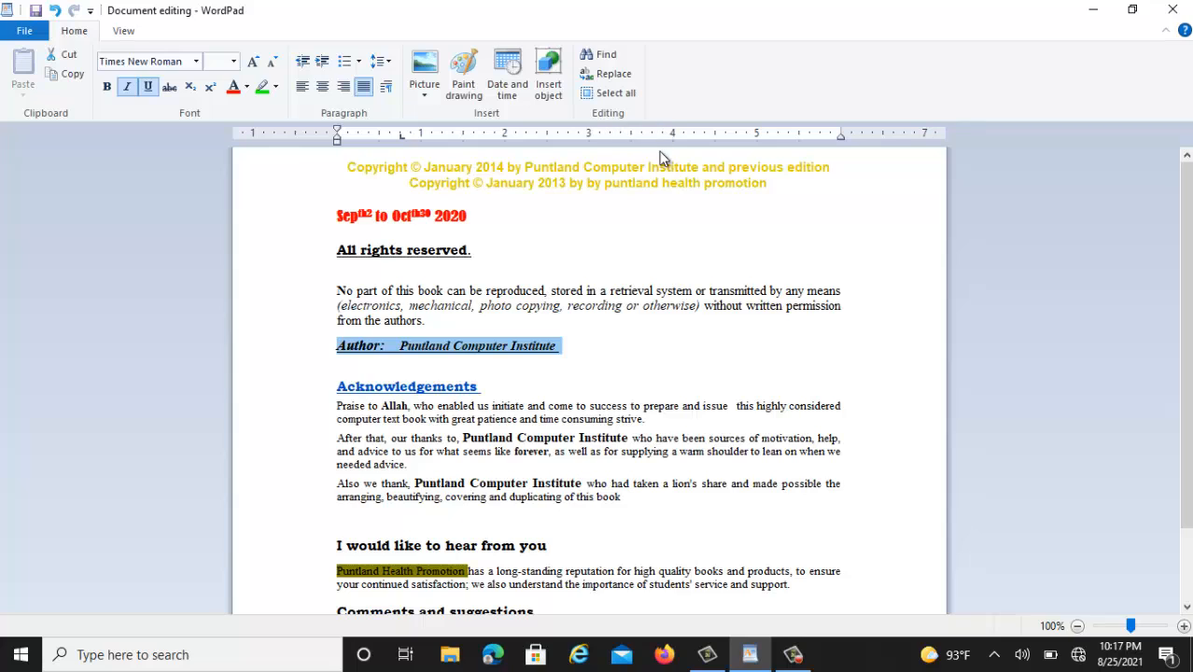
left_click(666, 249)
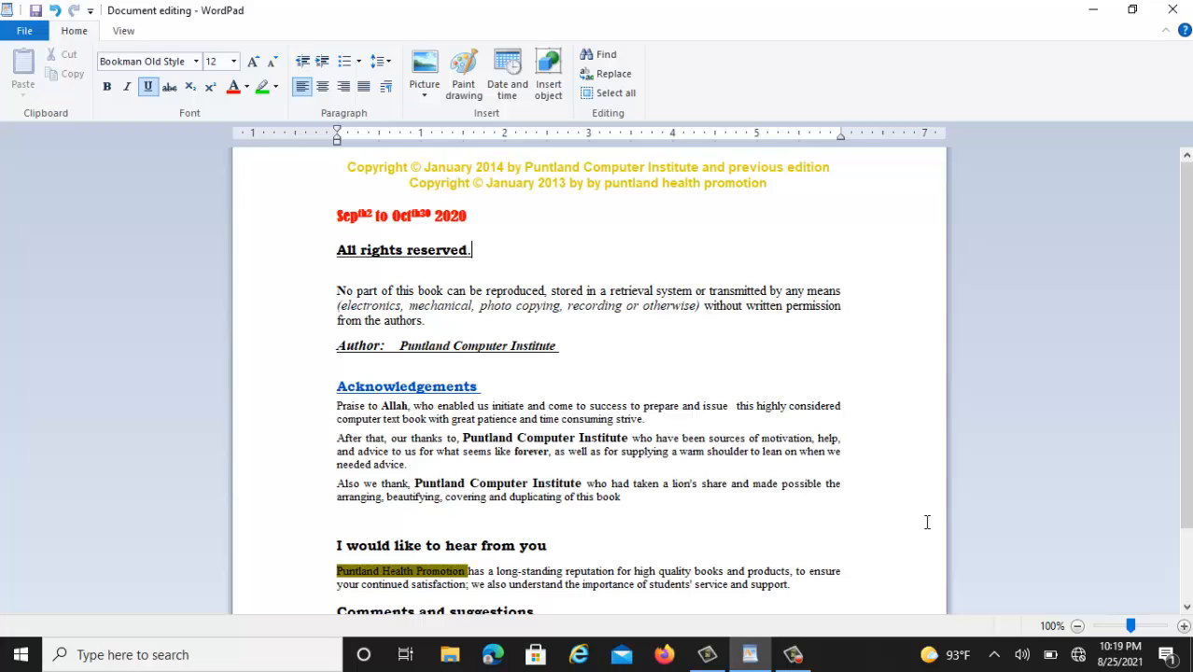
left_click(792, 654)
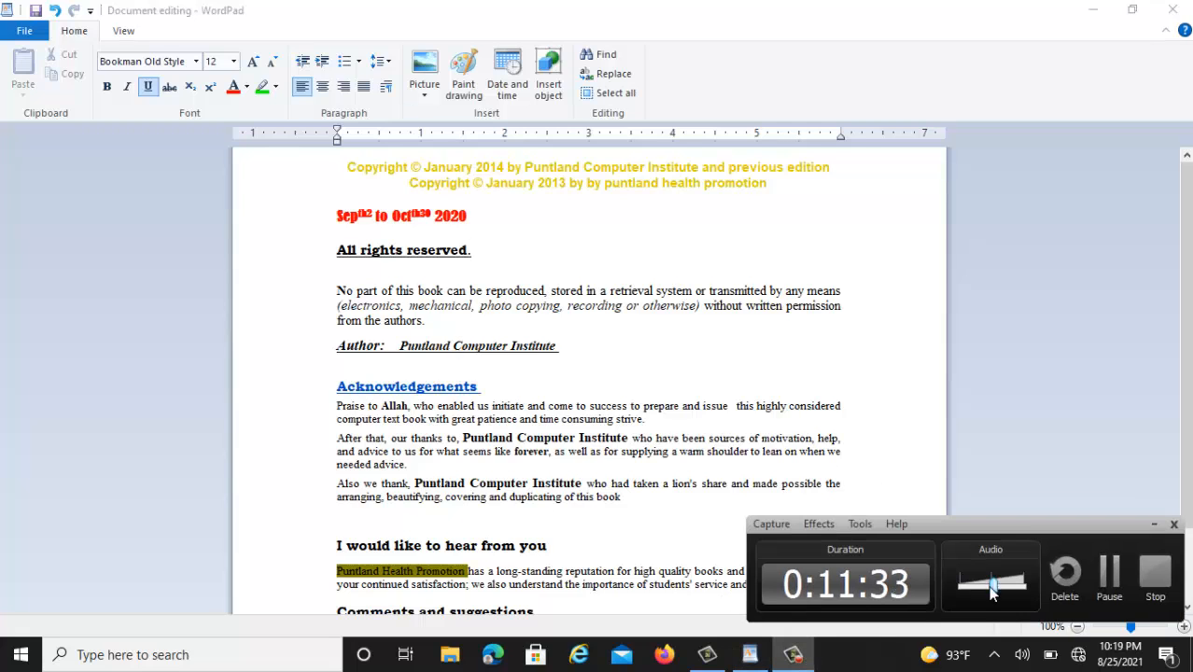